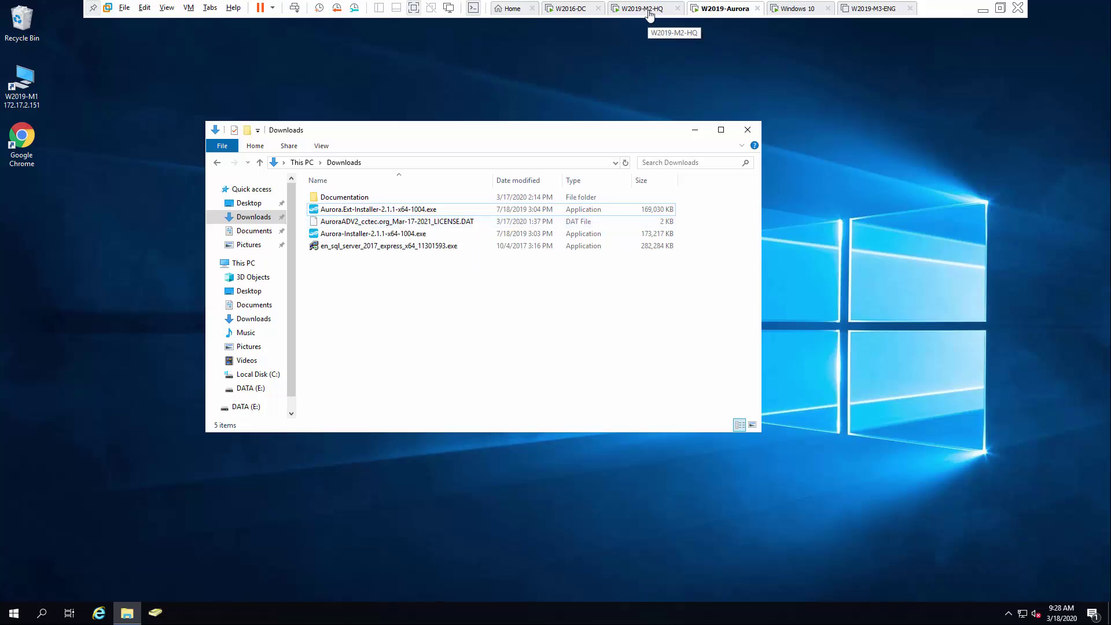
On W2019-M2-HQ, list the HR unit's HR Dept group and four users beside the HR Dept share folder.
click(648, 16)
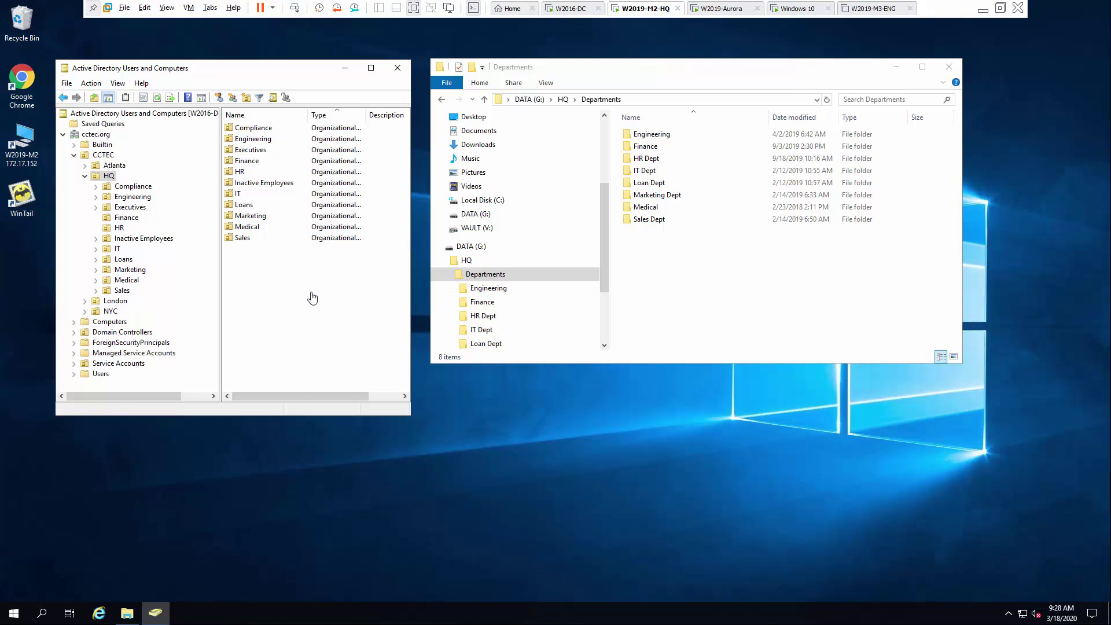
click(120, 229)
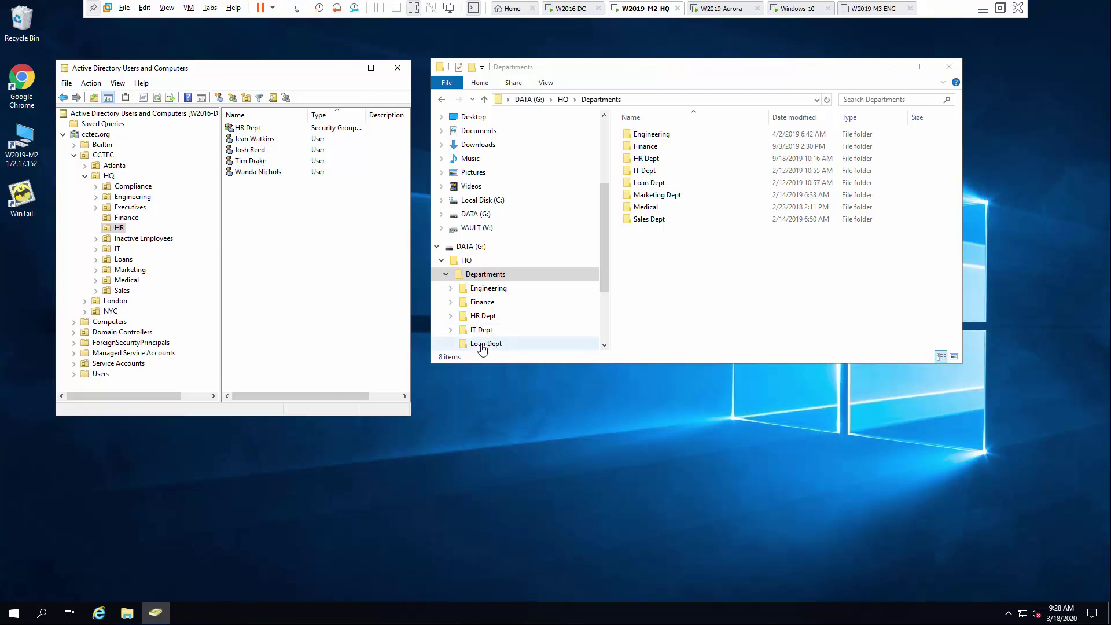
click(481, 320)
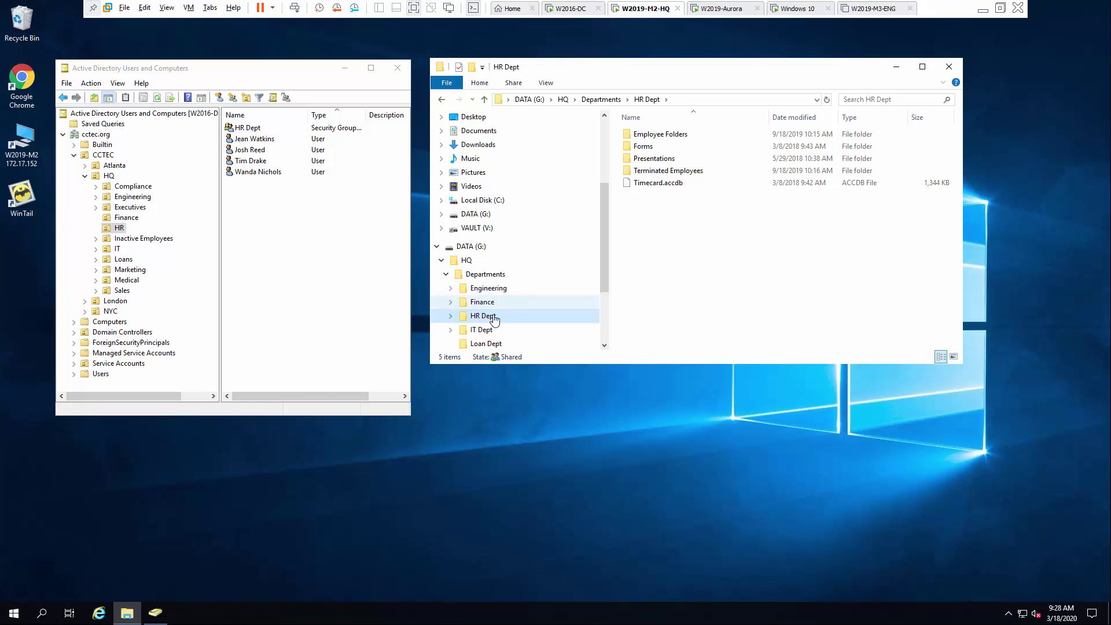
right_click(494, 319)
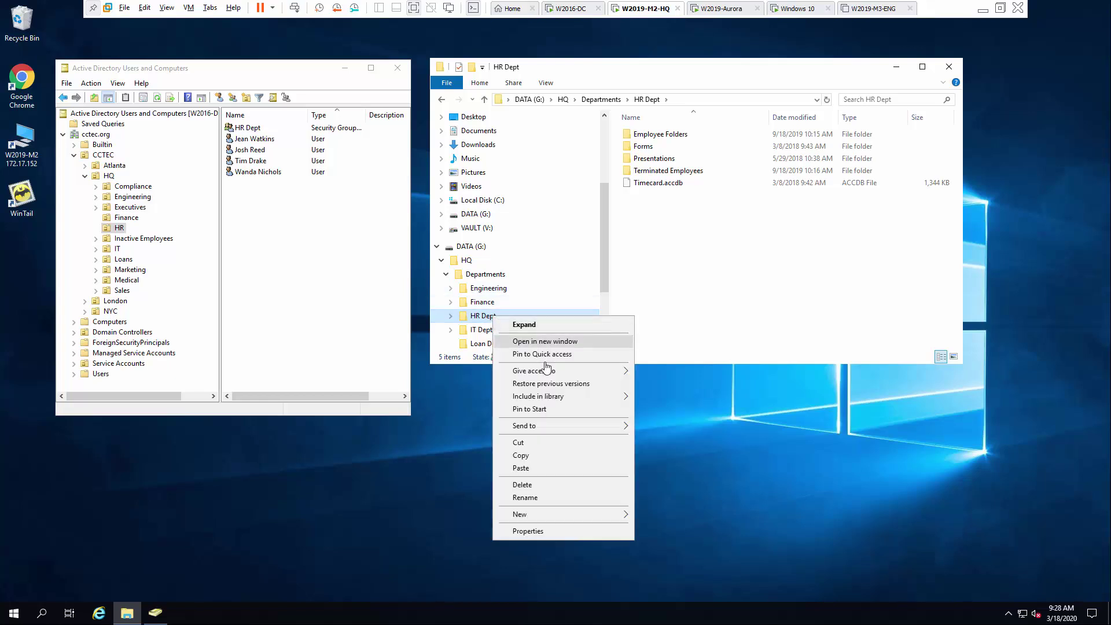
click(559, 536)
click(637, 346)
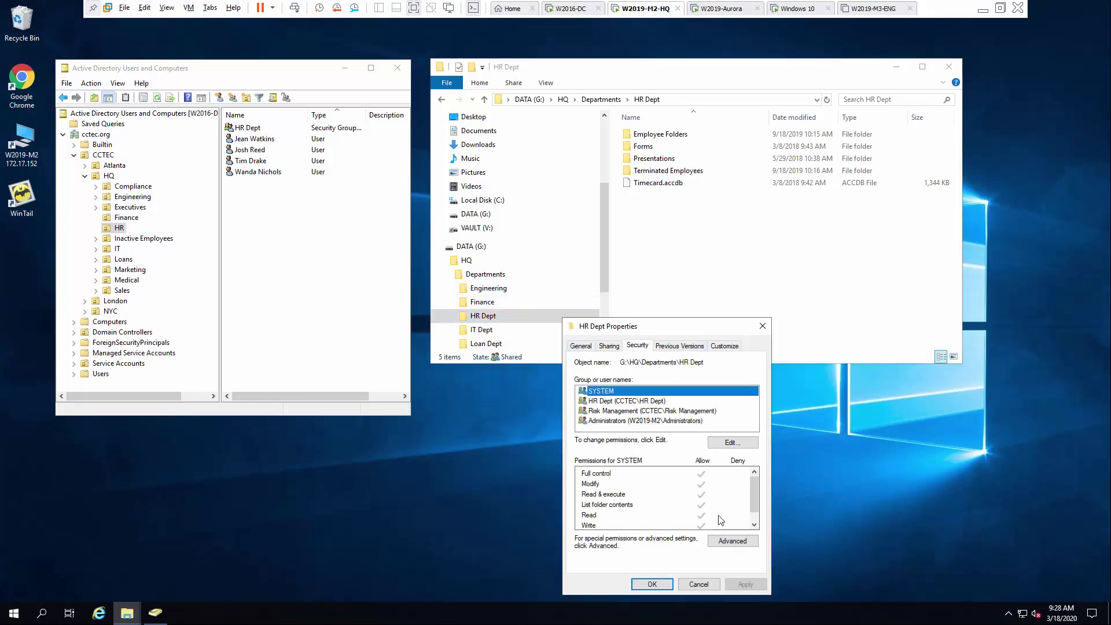
click(613, 401)
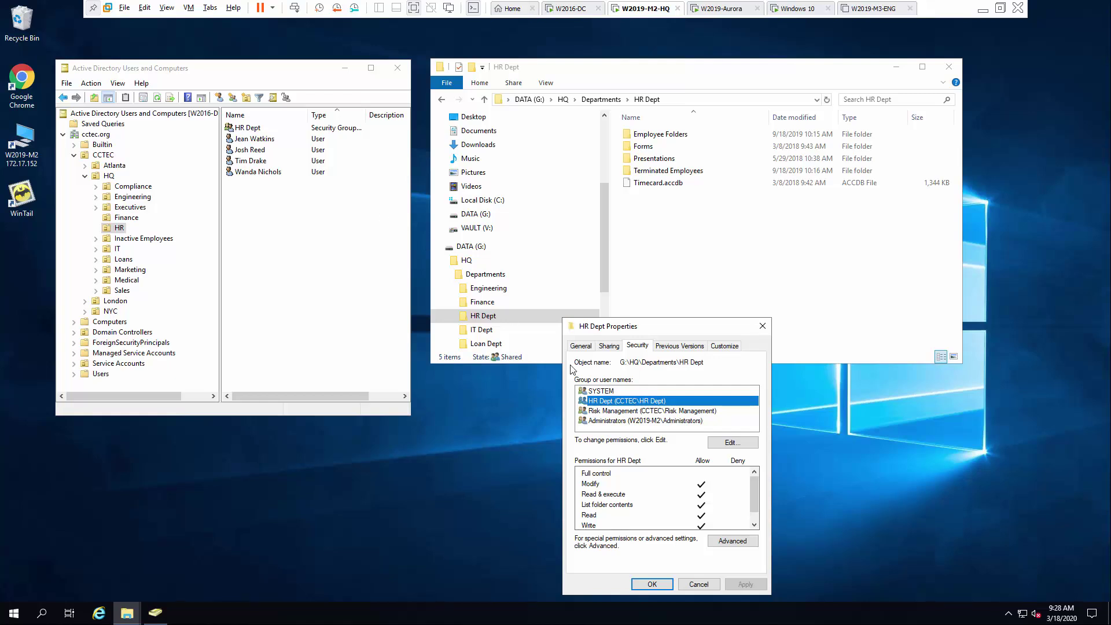
click(661, 584)
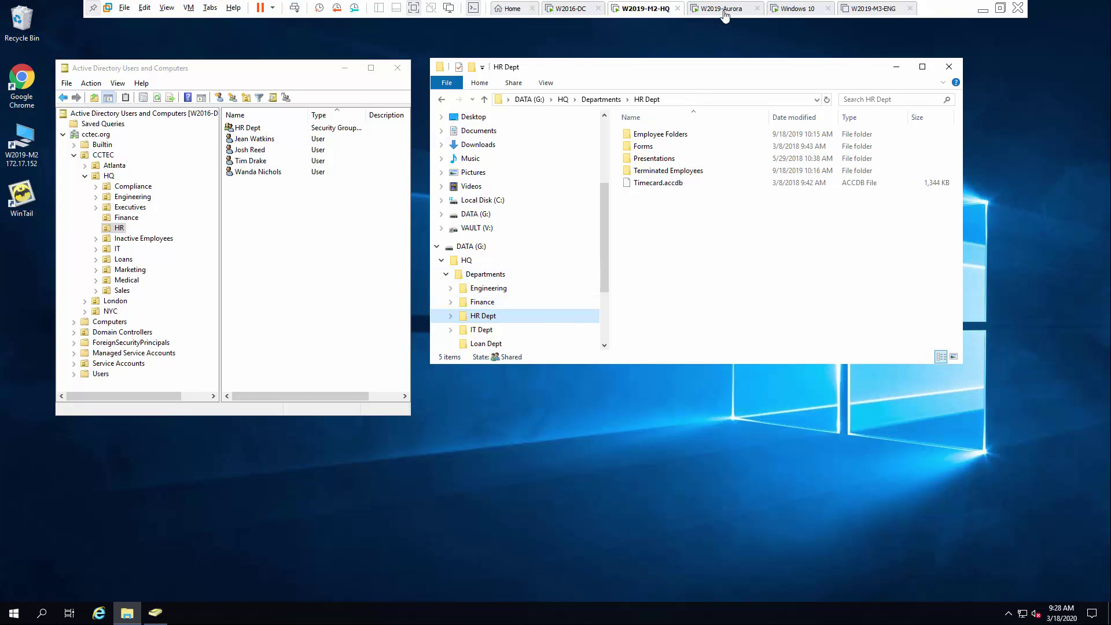
Launch Aurora-Installer-2.1.1-x64-1004.exe from Downloads on the W2019-Aurora server.
click(725, 16)
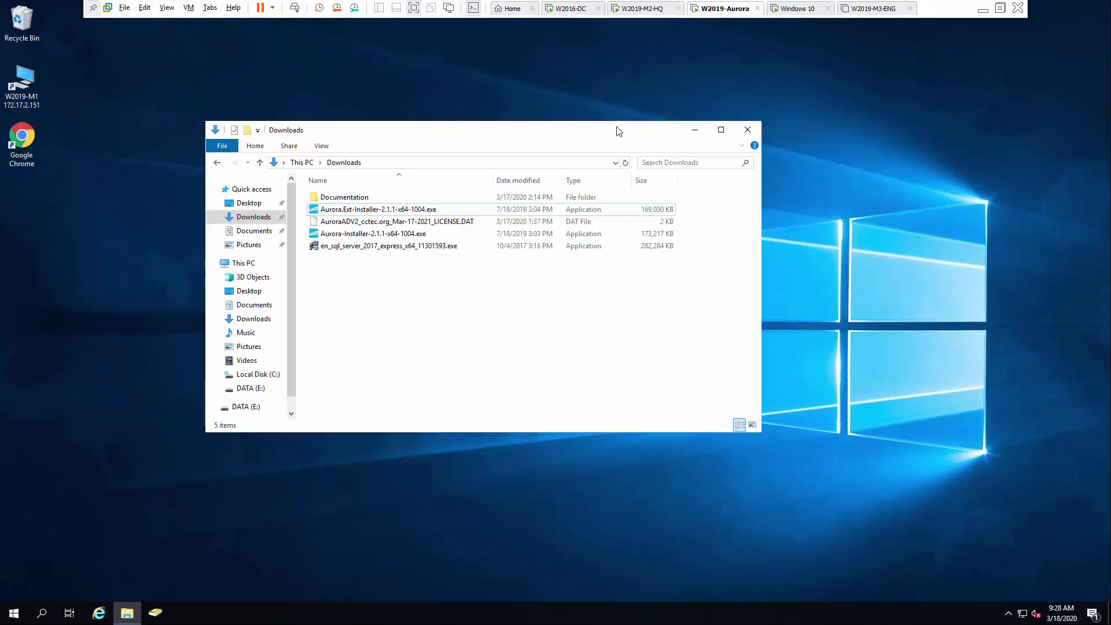
drag(619, 131, 651, 96)
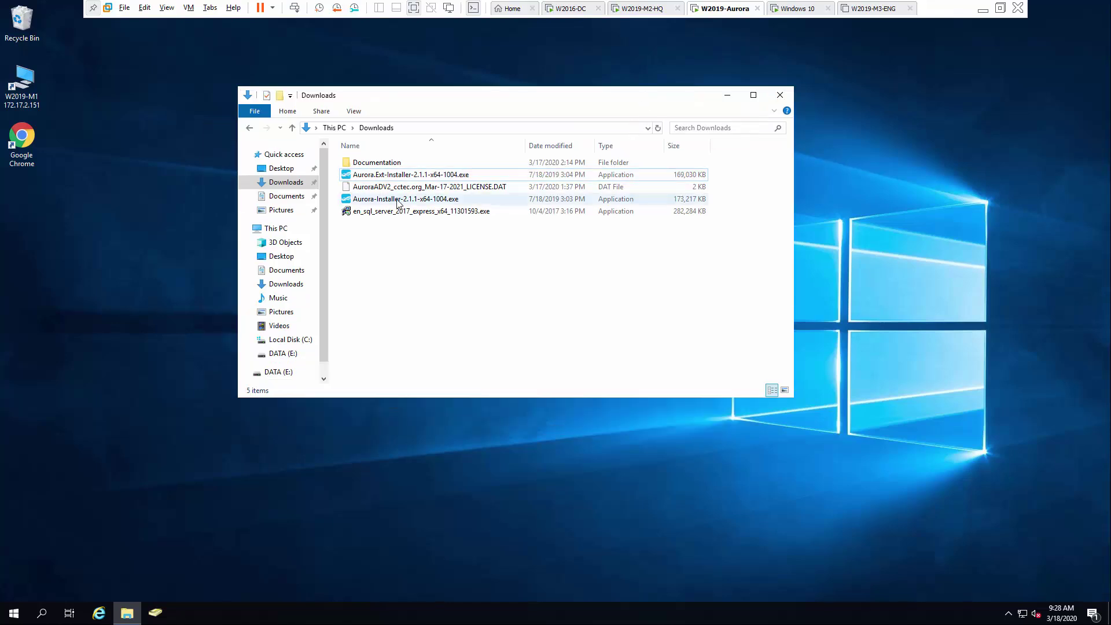
click(398, 201)
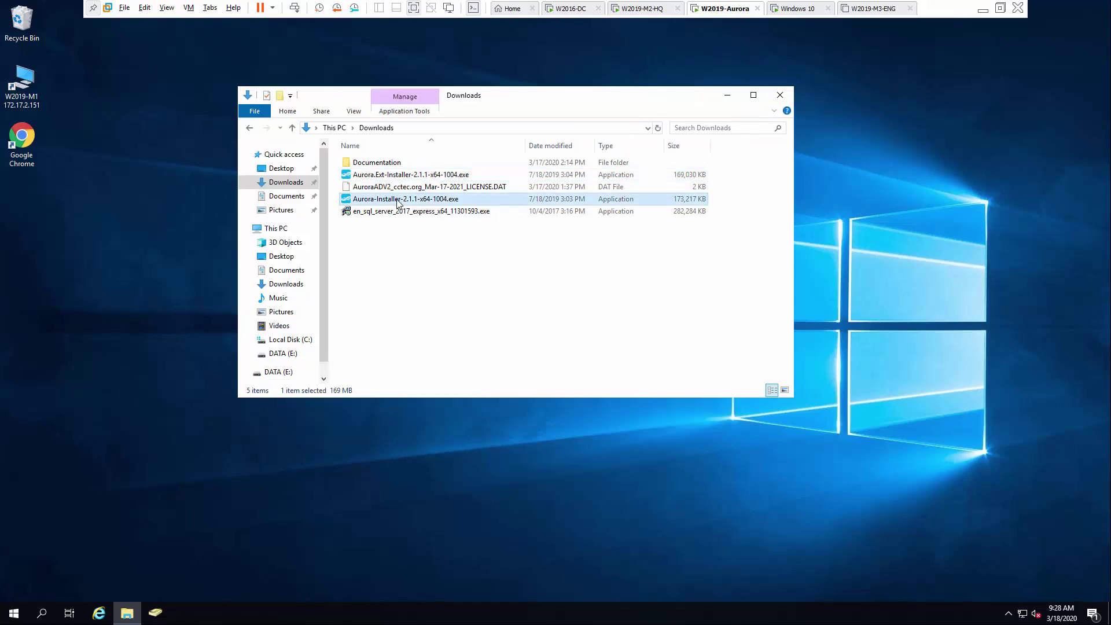
double_click(399, 200)
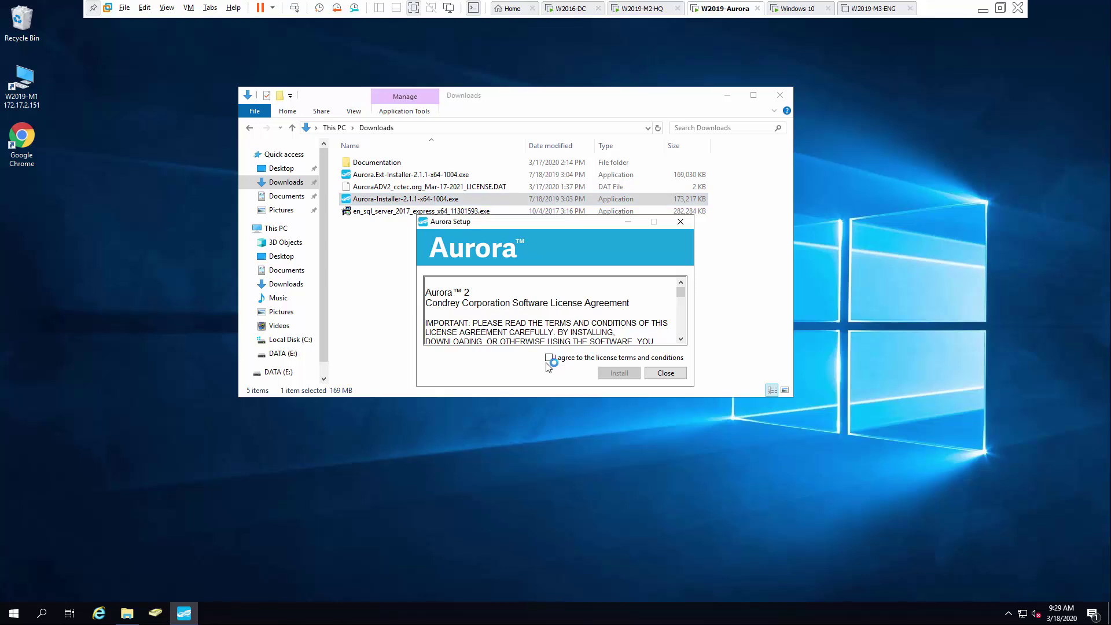
Accept the license and install Aurora 2 with default features through to Finish.
click(549, 358)
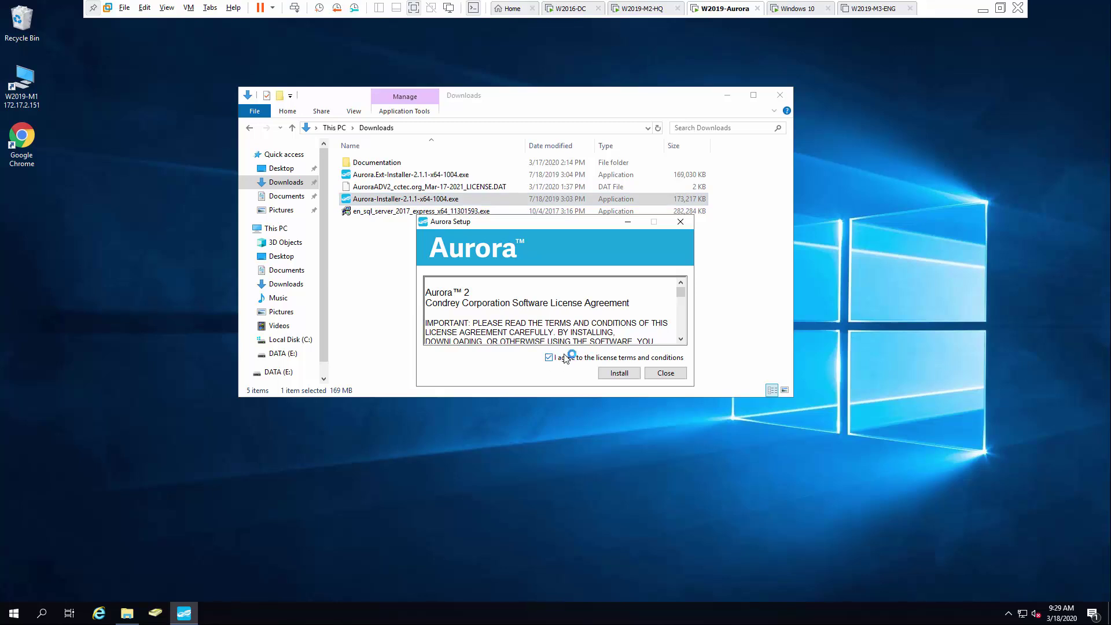
click(620, 374)
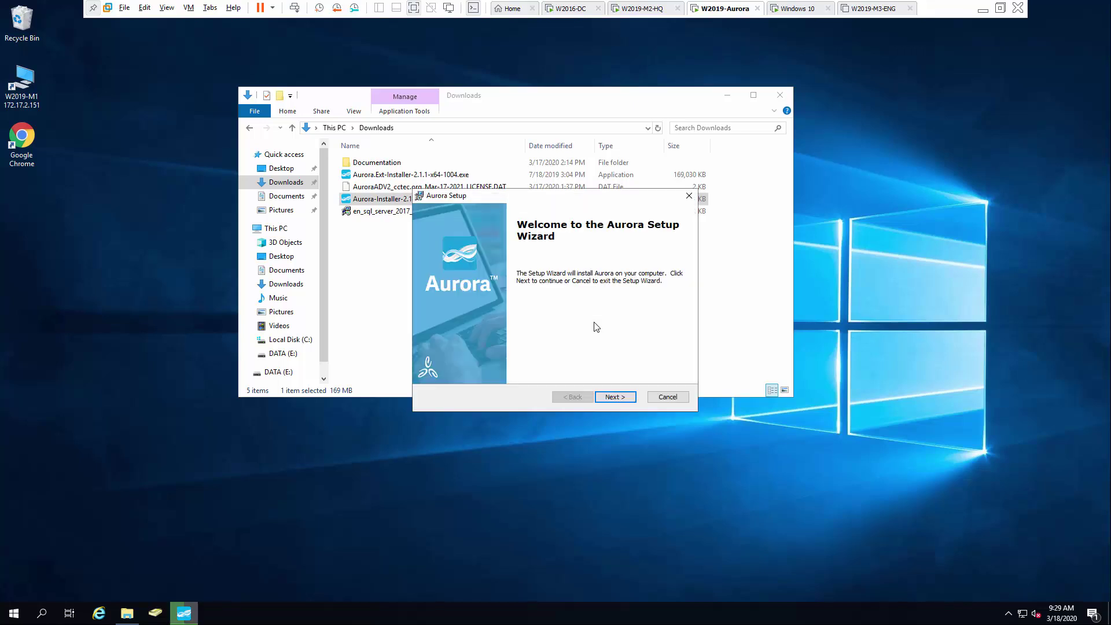
click(617, 397)
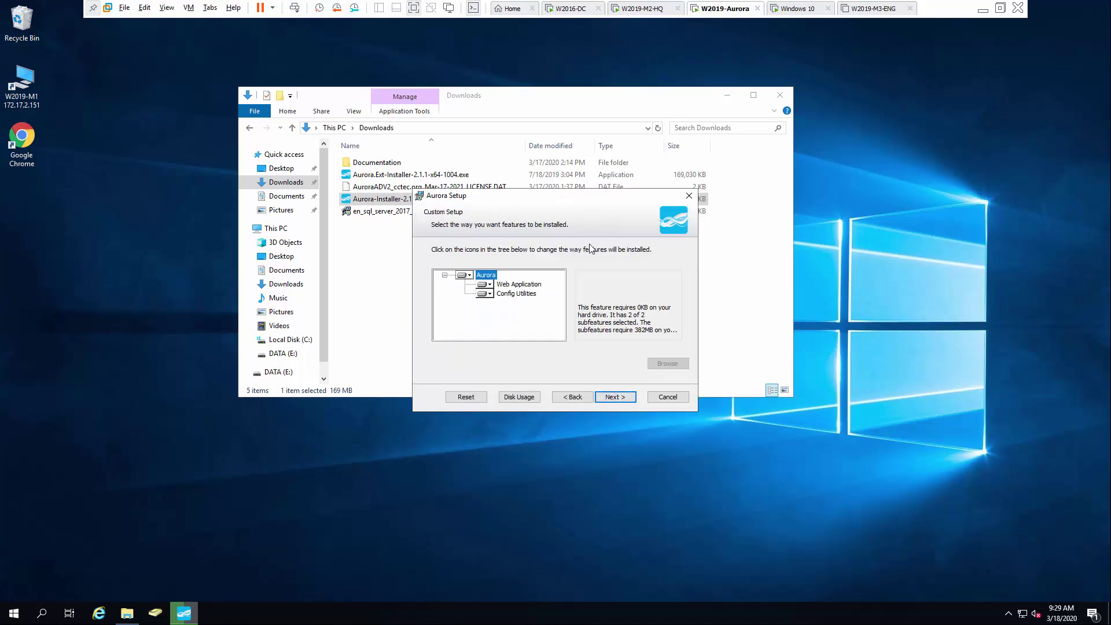
click(615, 399)
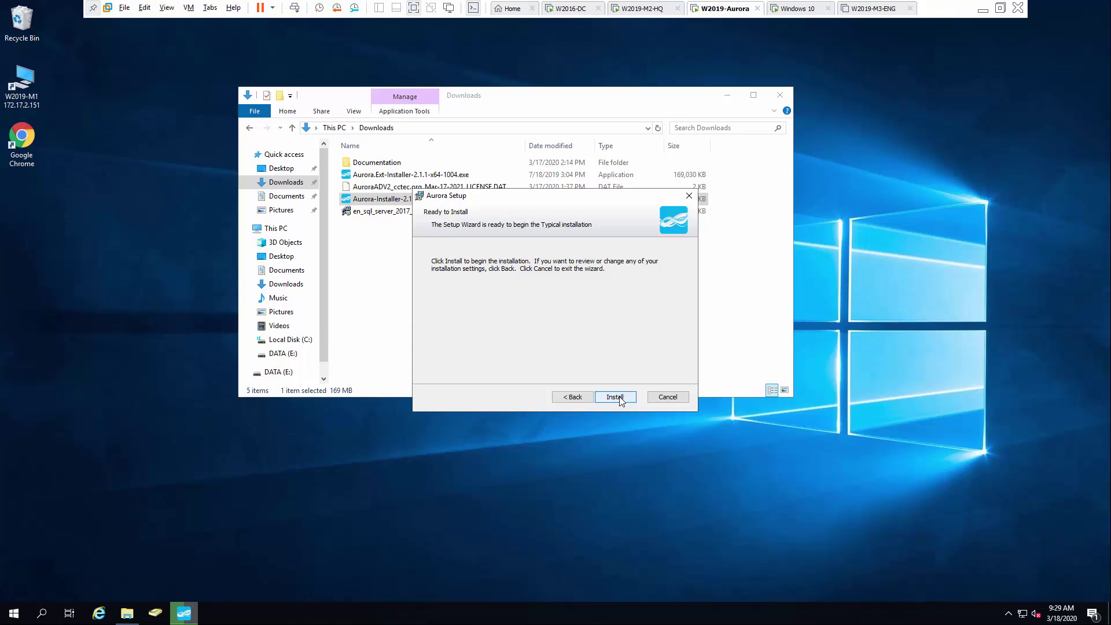
click(615, 398)
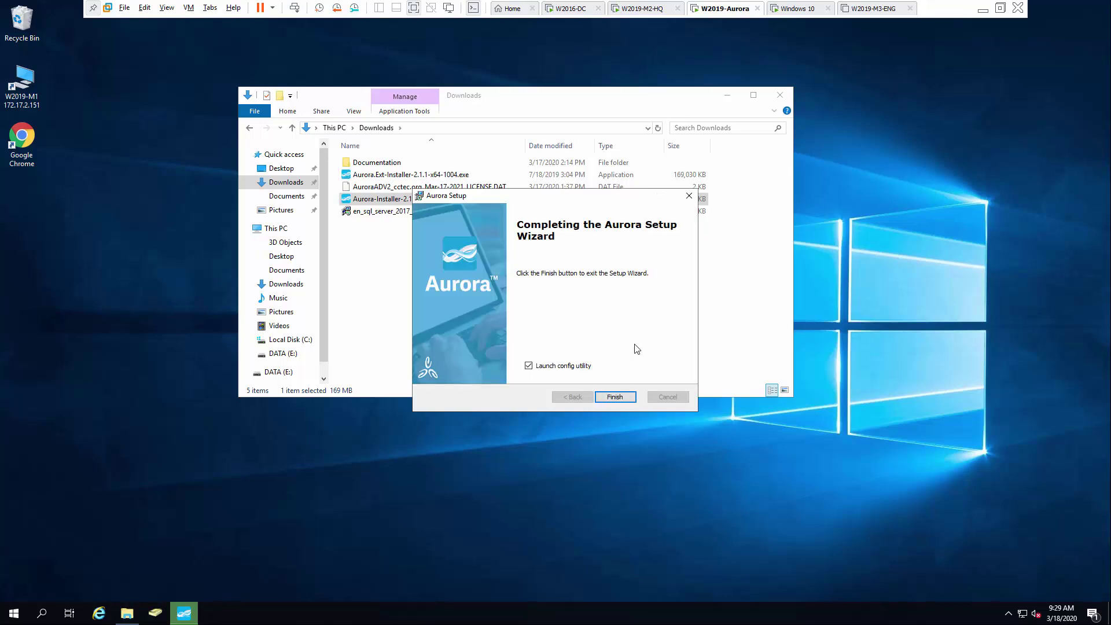
click(620, 397)
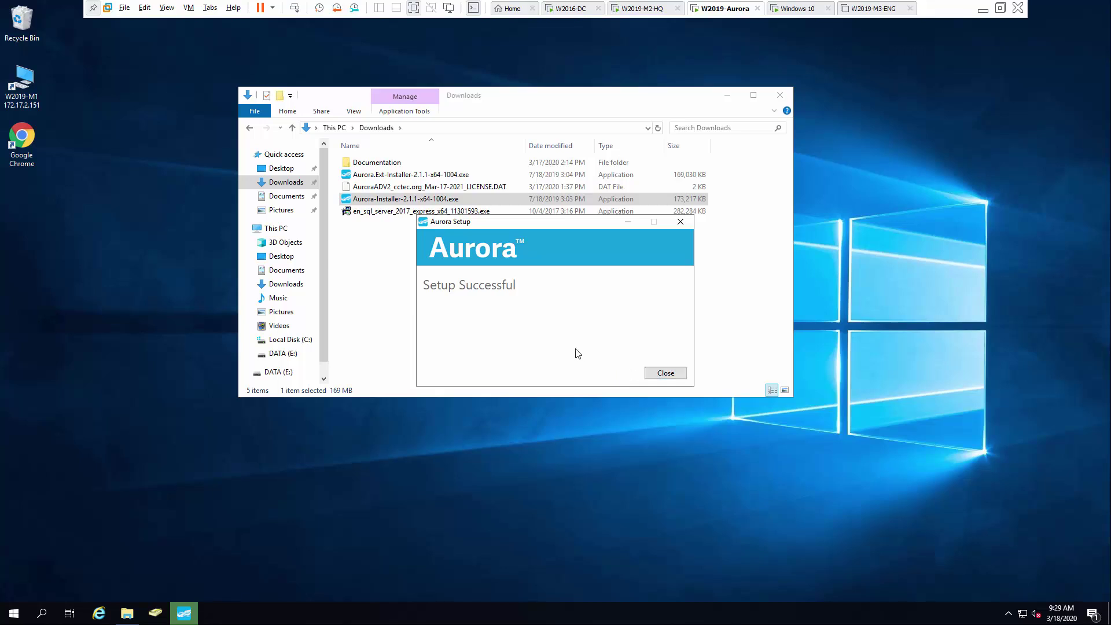
click(664, 372)
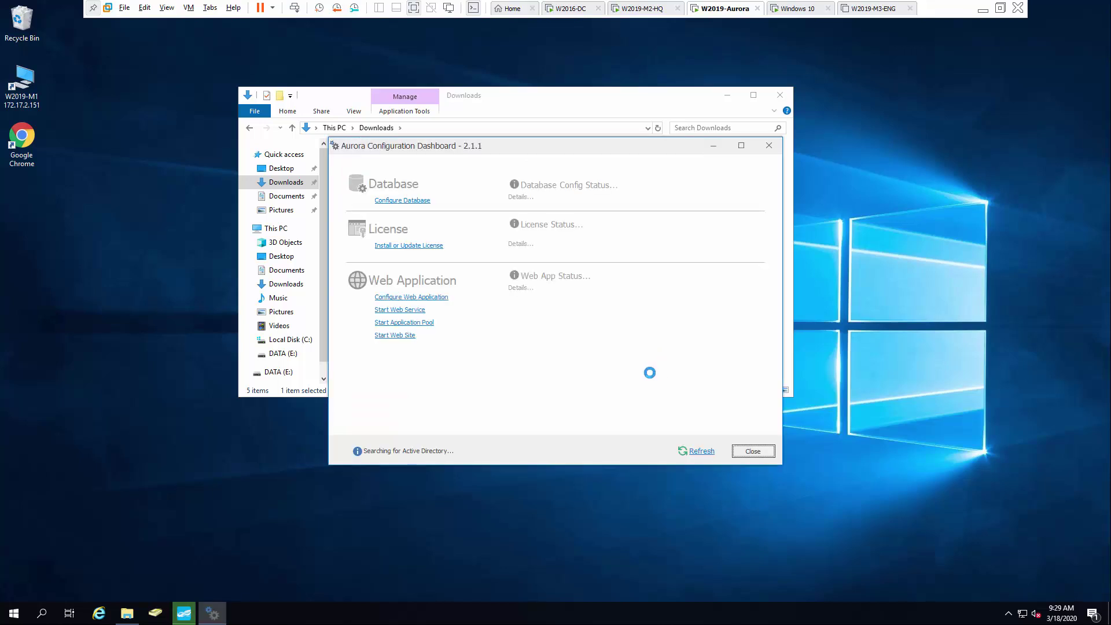
Start database configuration and target host 172.17.2.151.
click(411, 200)
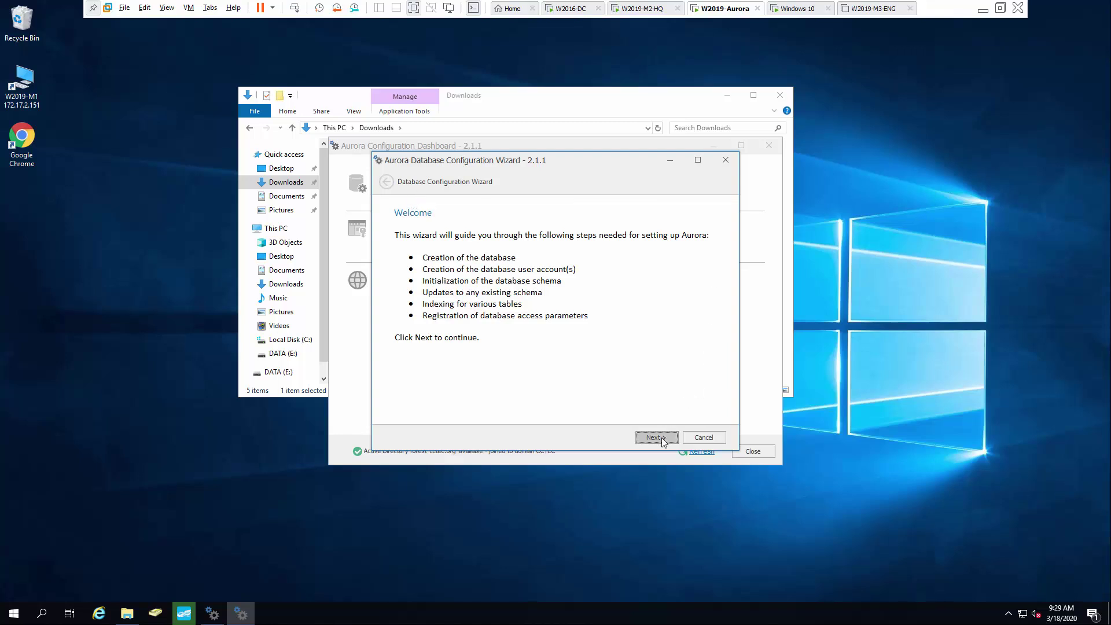
click(663, 437)
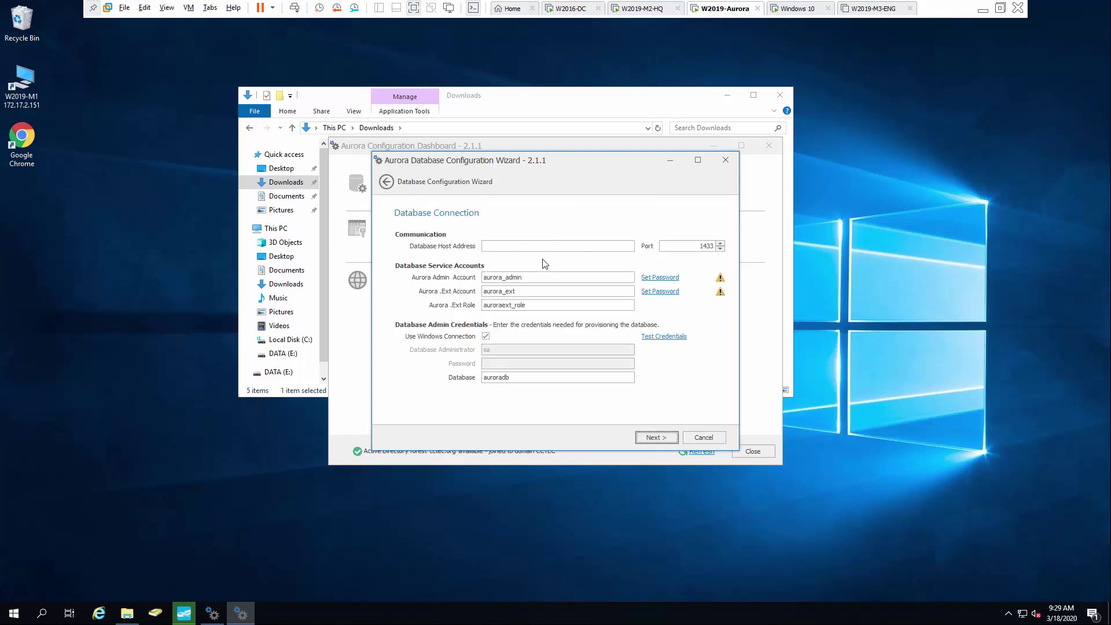
click(545, 246)
Set and confirm passwords for the Admin and .Ext database service accounts.
click(657, 283)
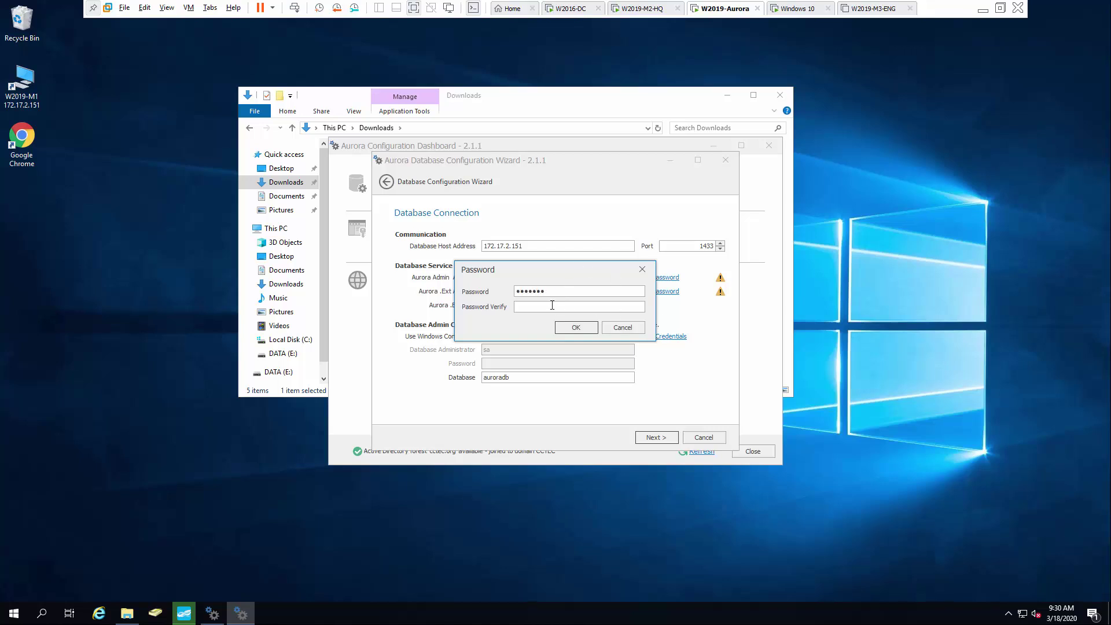
text(•••••••)
click(578, 327)
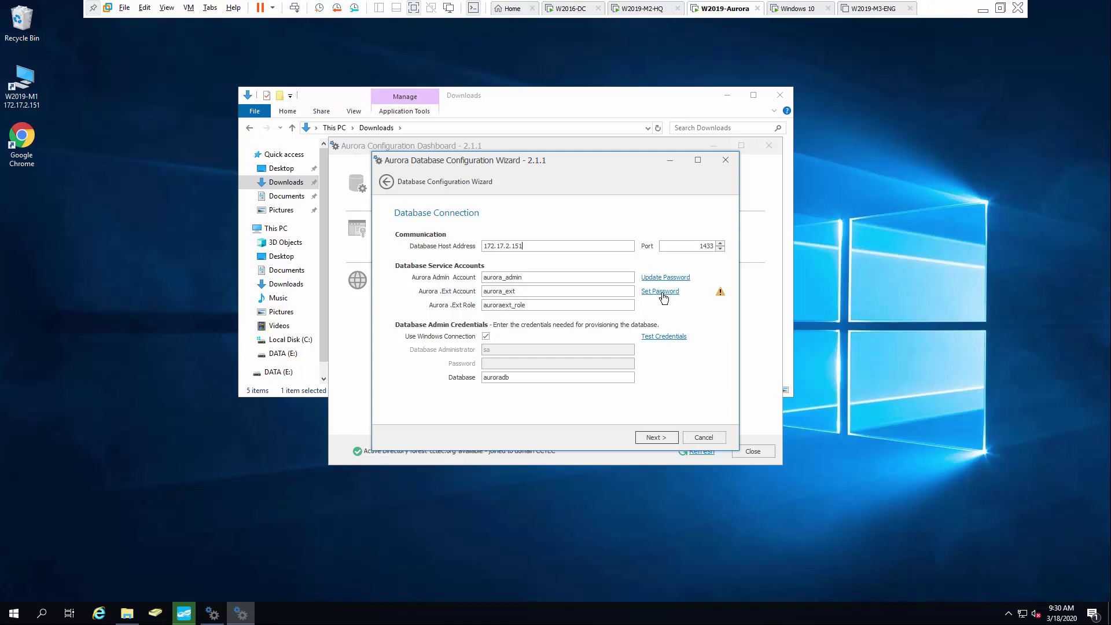
click(663, 297)
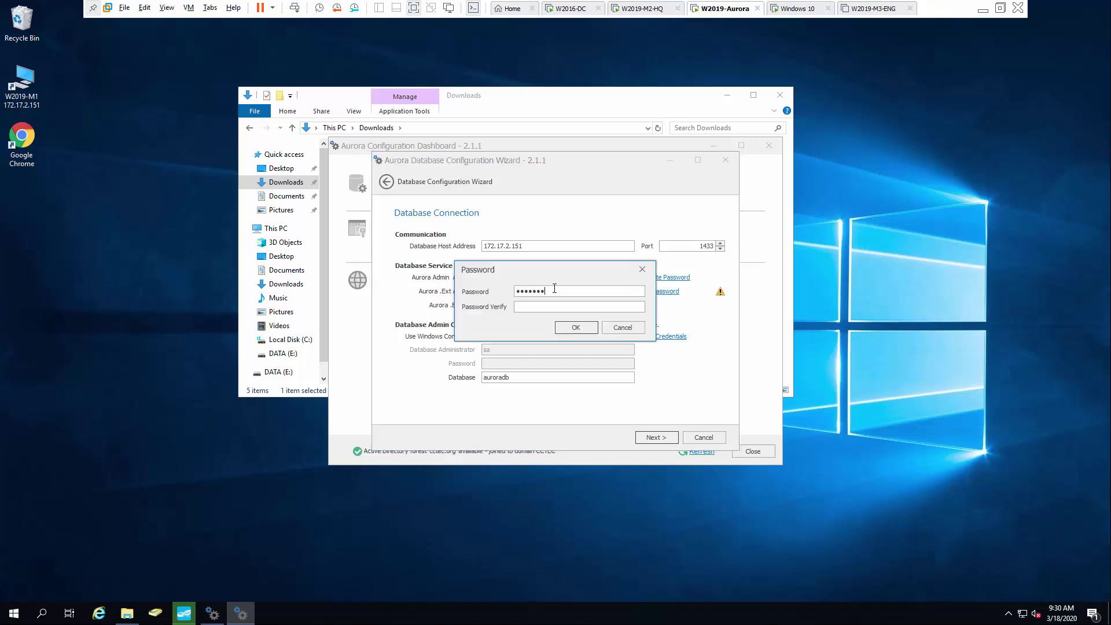
click(580, 307)
text(•••••••)
click(590, 326)
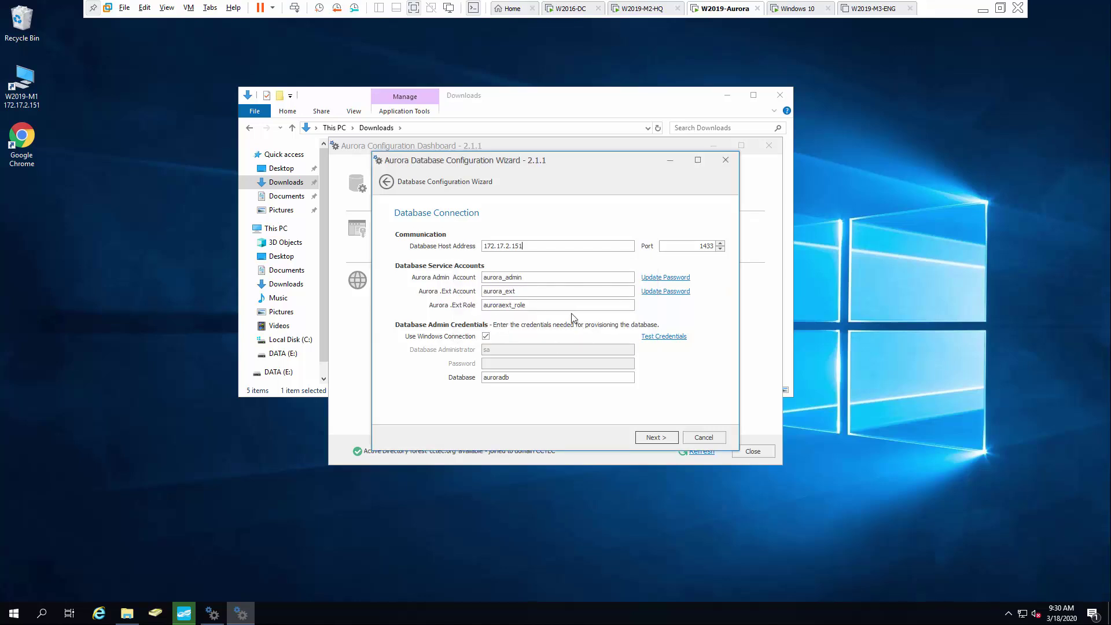
Use sa SQL credentials instead of Windows connection, test them, and create auroradb with its schema.
click(486, 336)
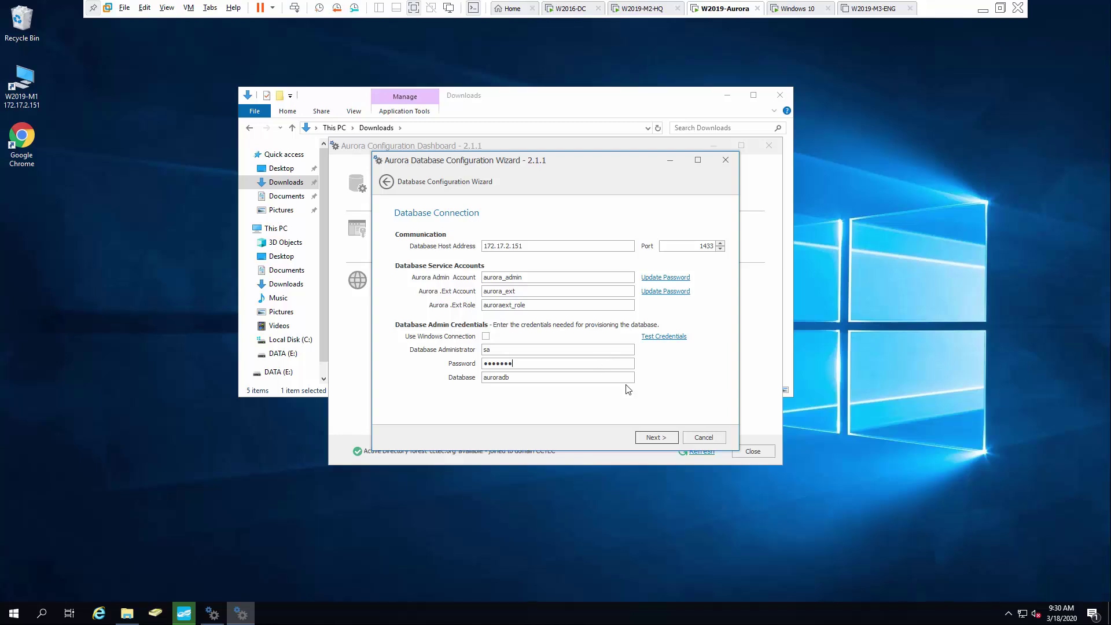
click(670, 340)
click(653, 437)
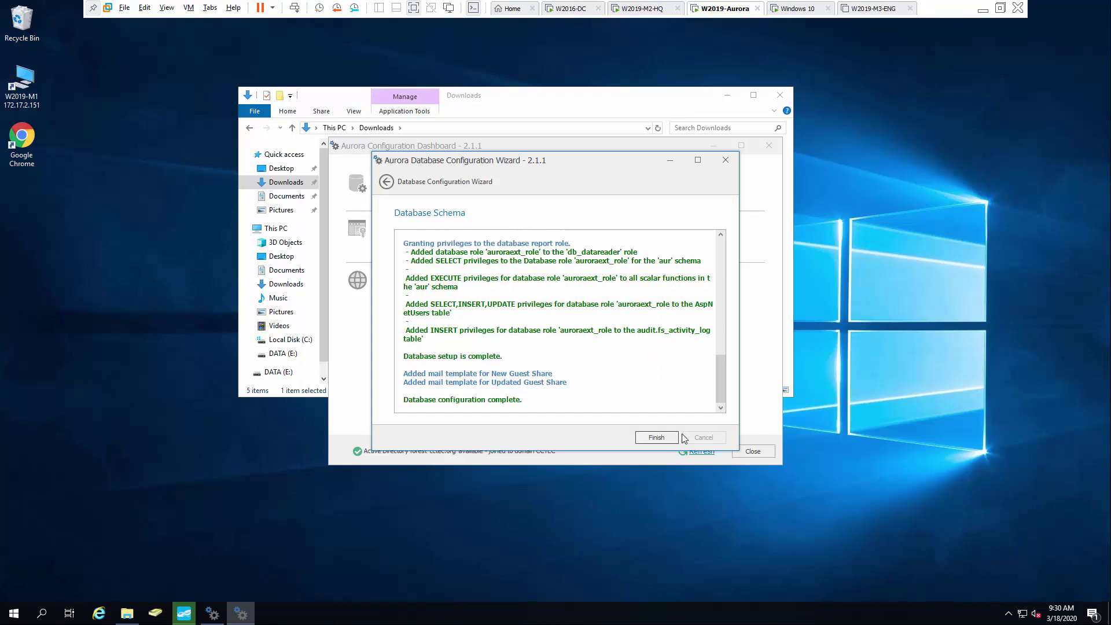
click(662, 438)
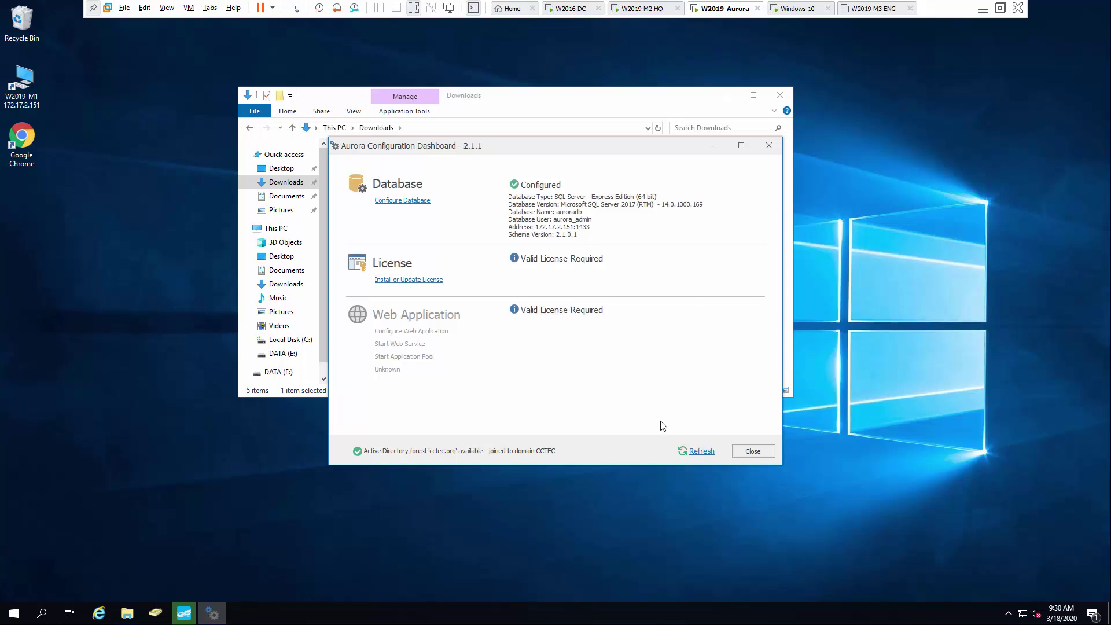
click(428, 283)
click(506, 339)
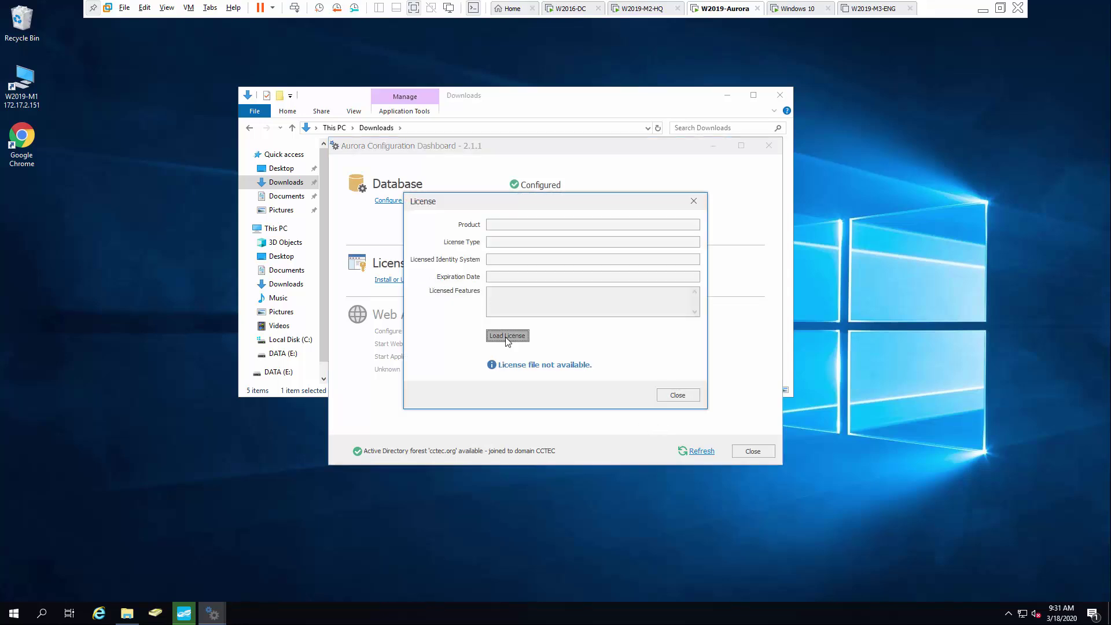
click(542, 305)
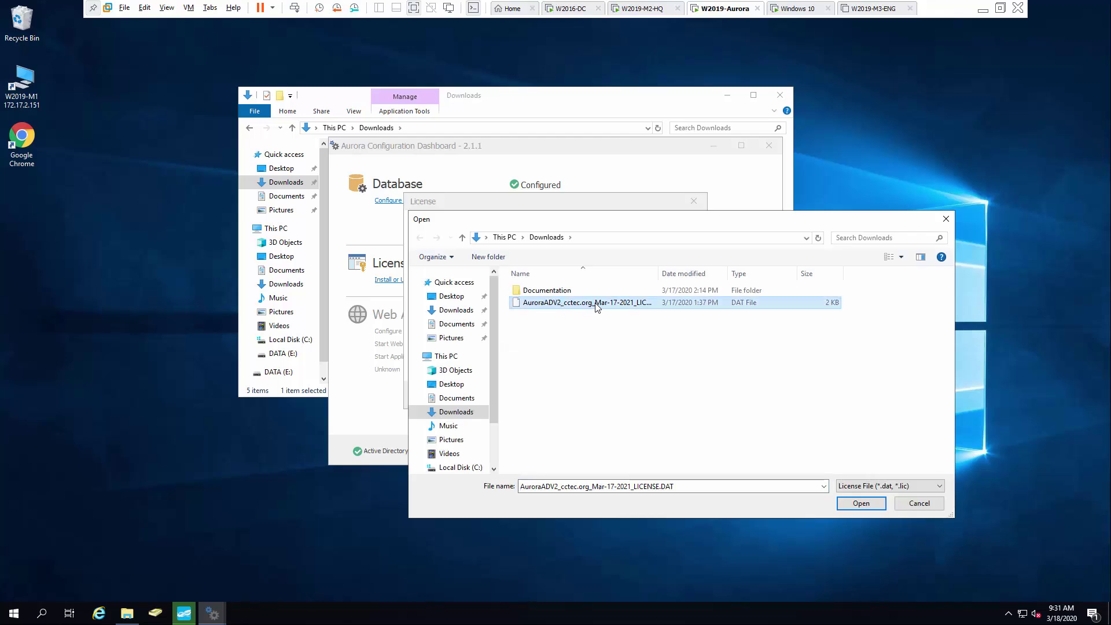
click(862, 503)
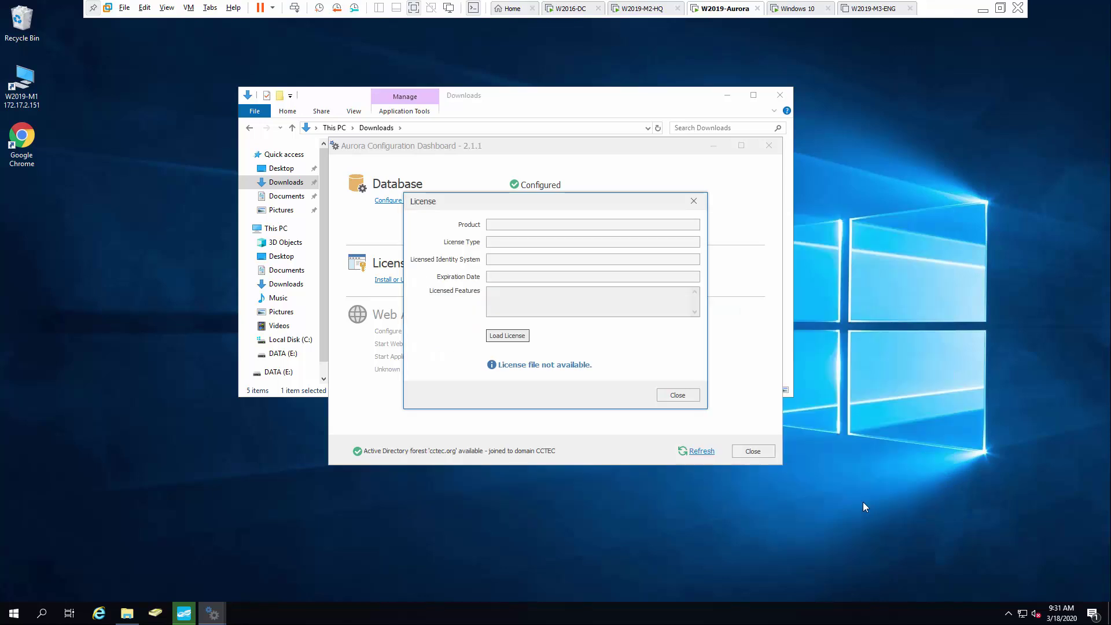
click(536, 333)
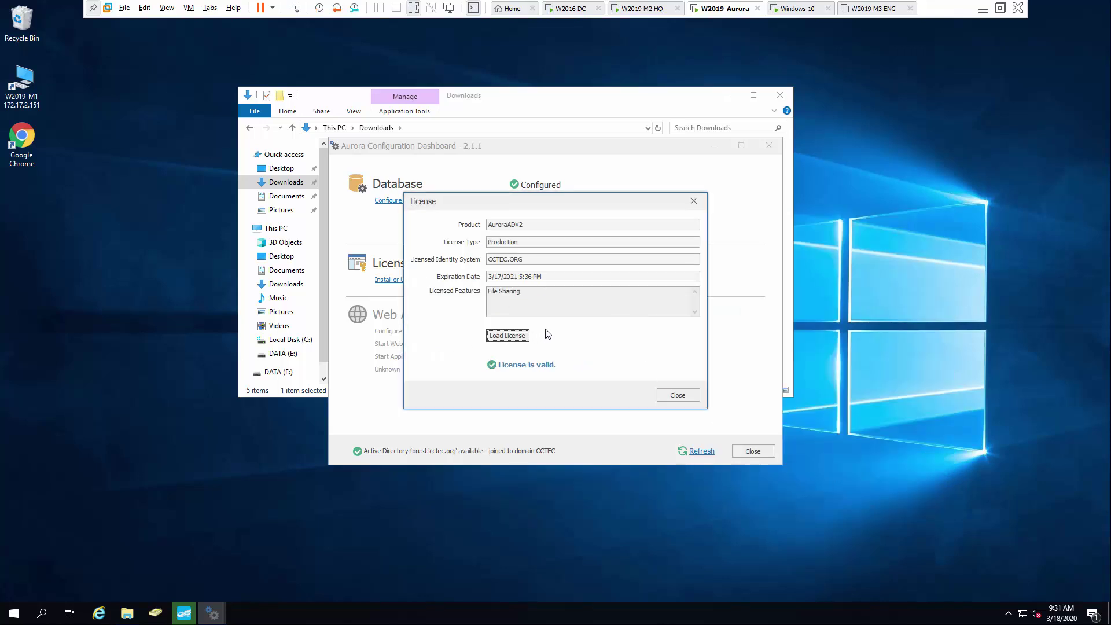
click(679, 395)
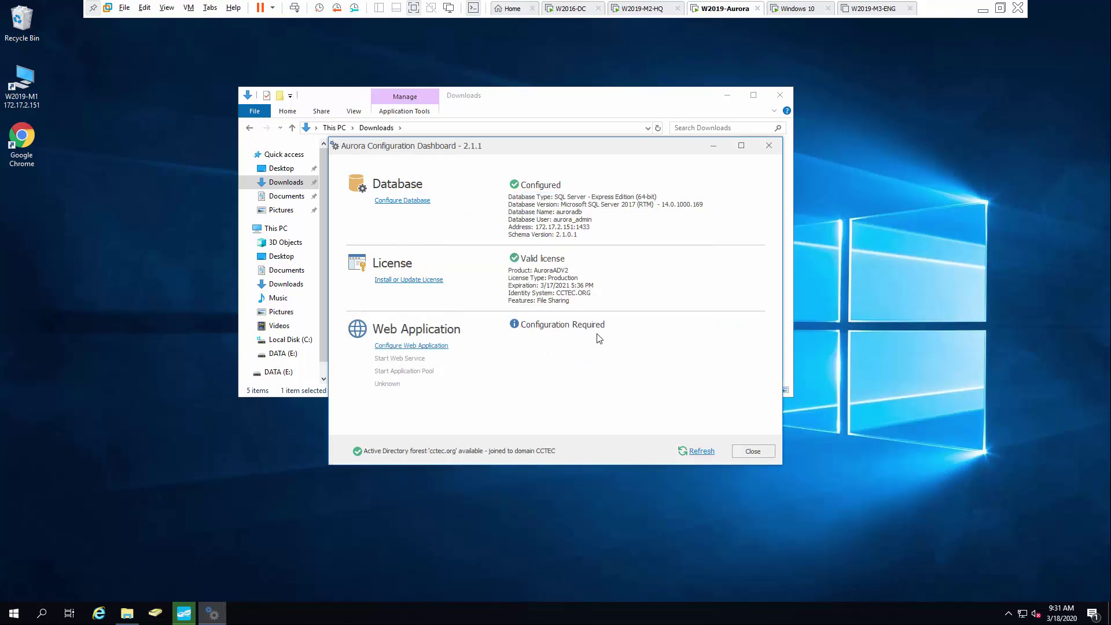
Enable the required IIS and ASP.NET components and select 'aurora' in the Host Name field.
click(422, 346)
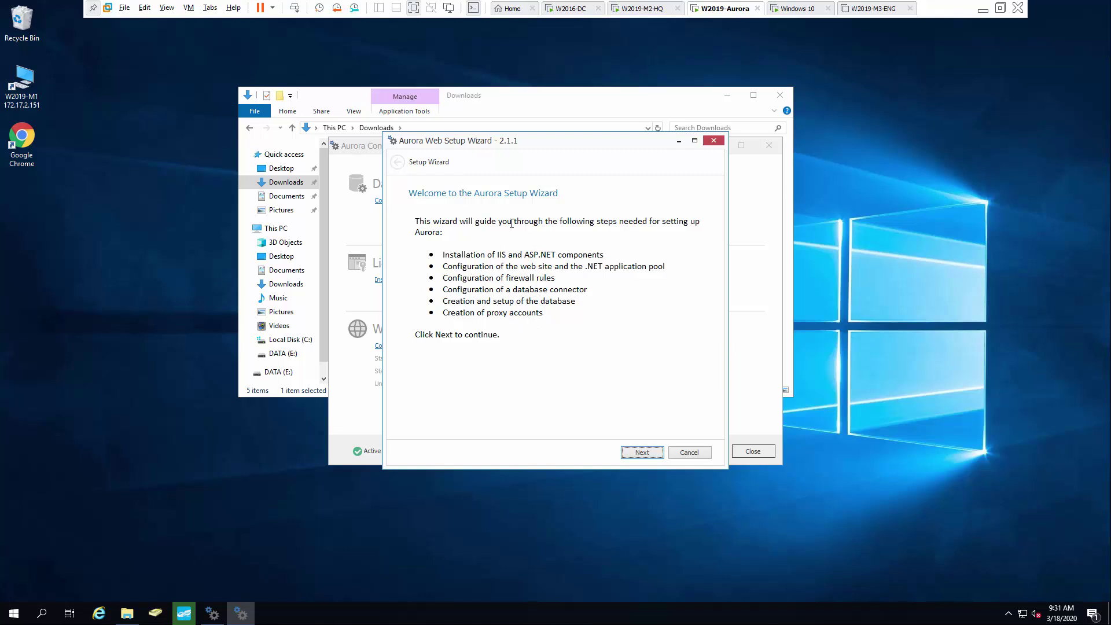
click(643, 453)
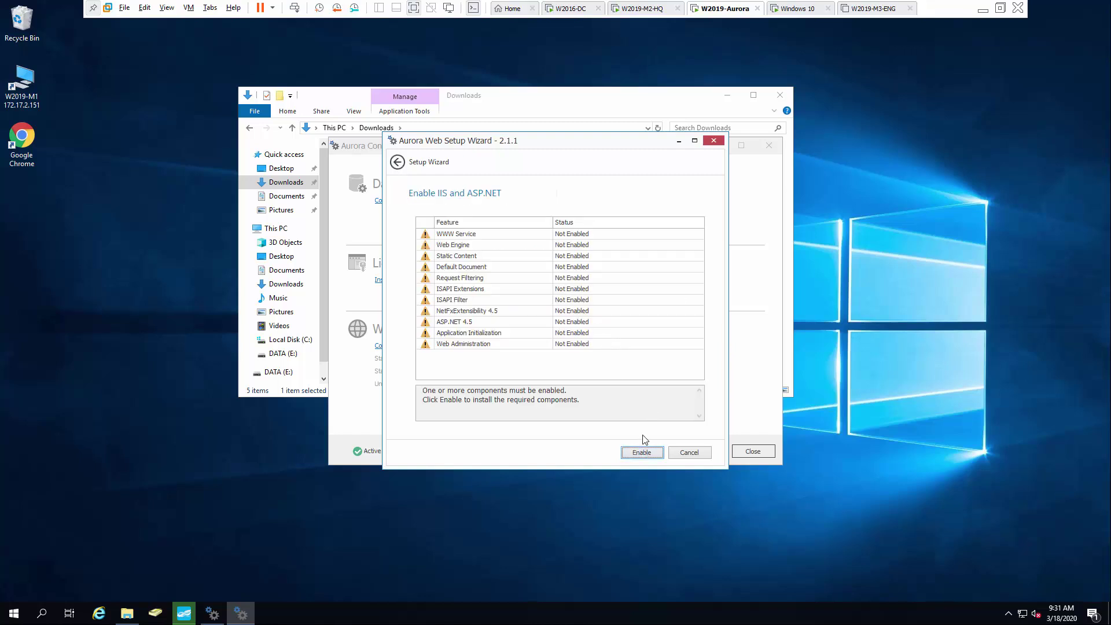
click(649, 454)
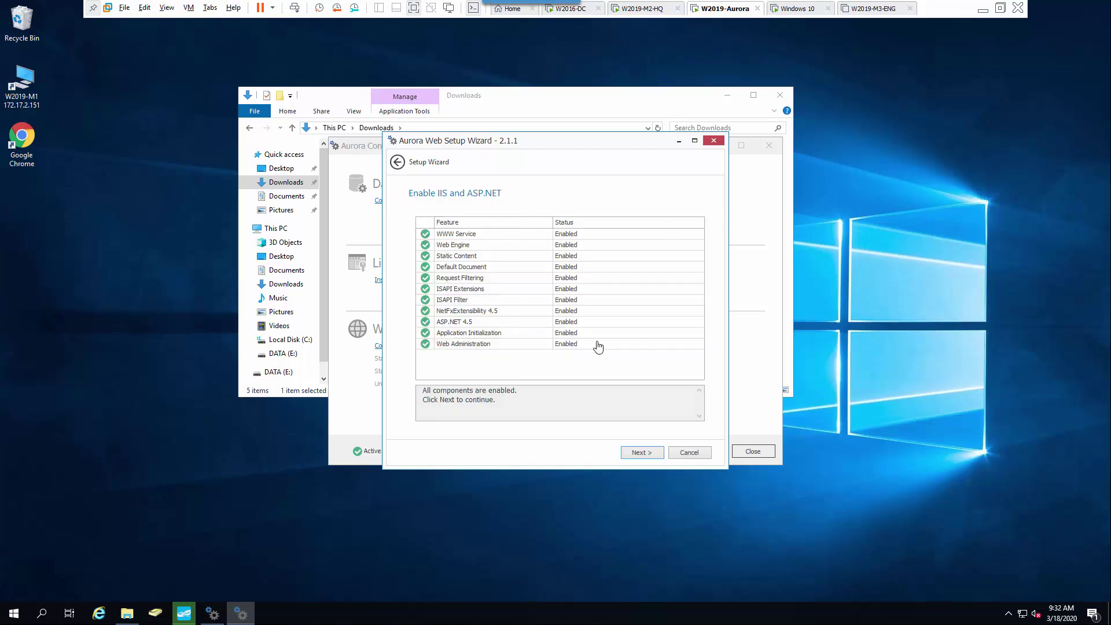
click(640, 452)
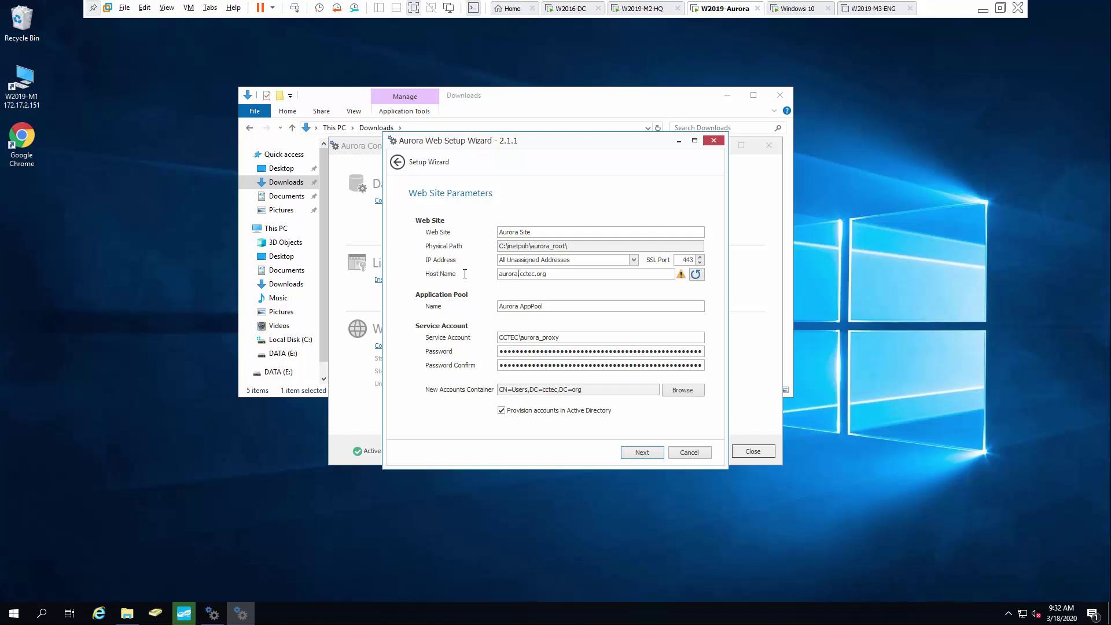
key(shift+Home)
On W2016-DC, open DNS Manager to the cctec.org forward lookup zone.
click(572, 9)
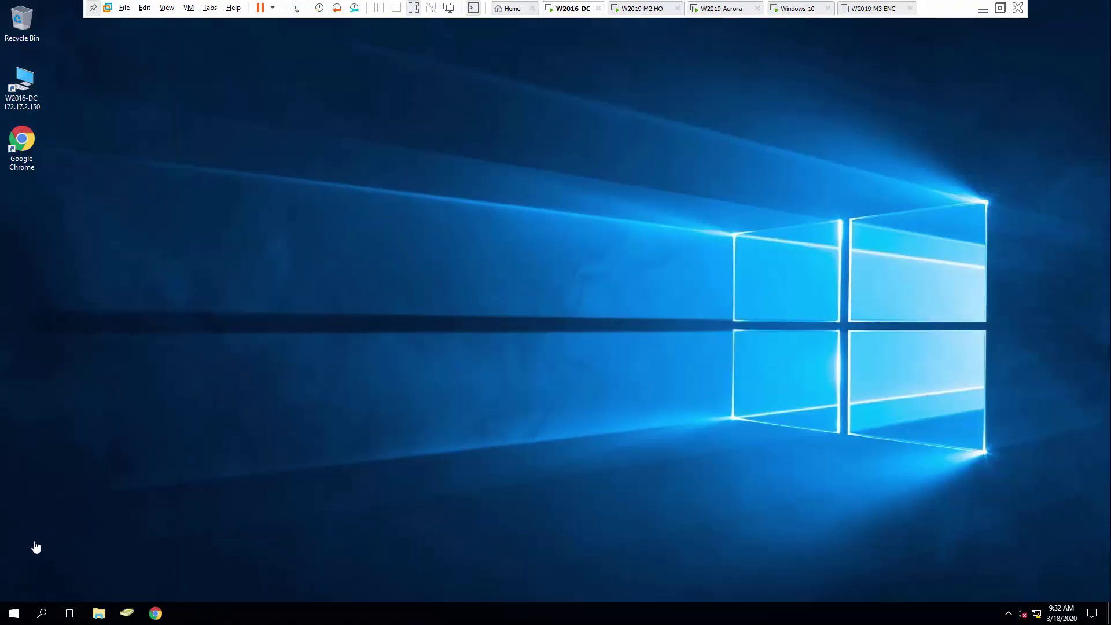
click(14, 613)
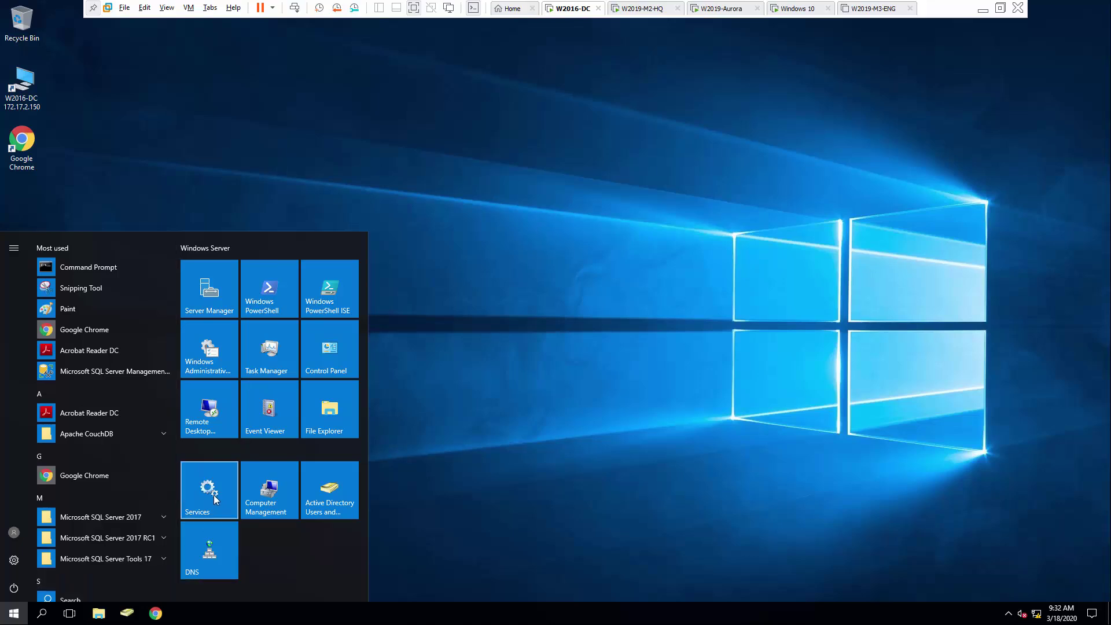
click(220, 552)
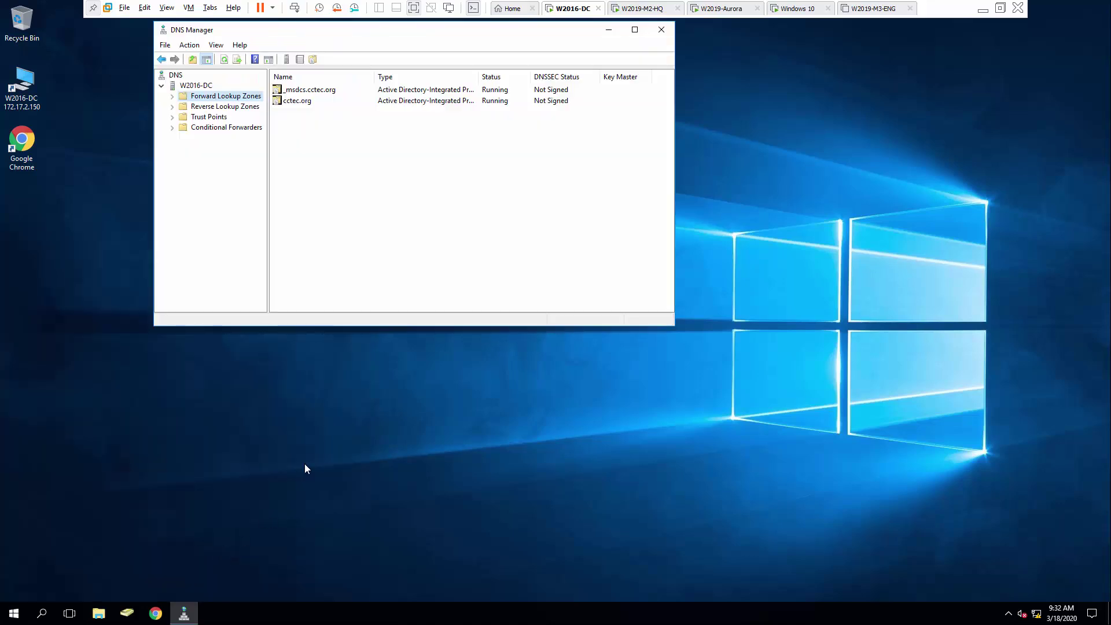
click(172, 96)
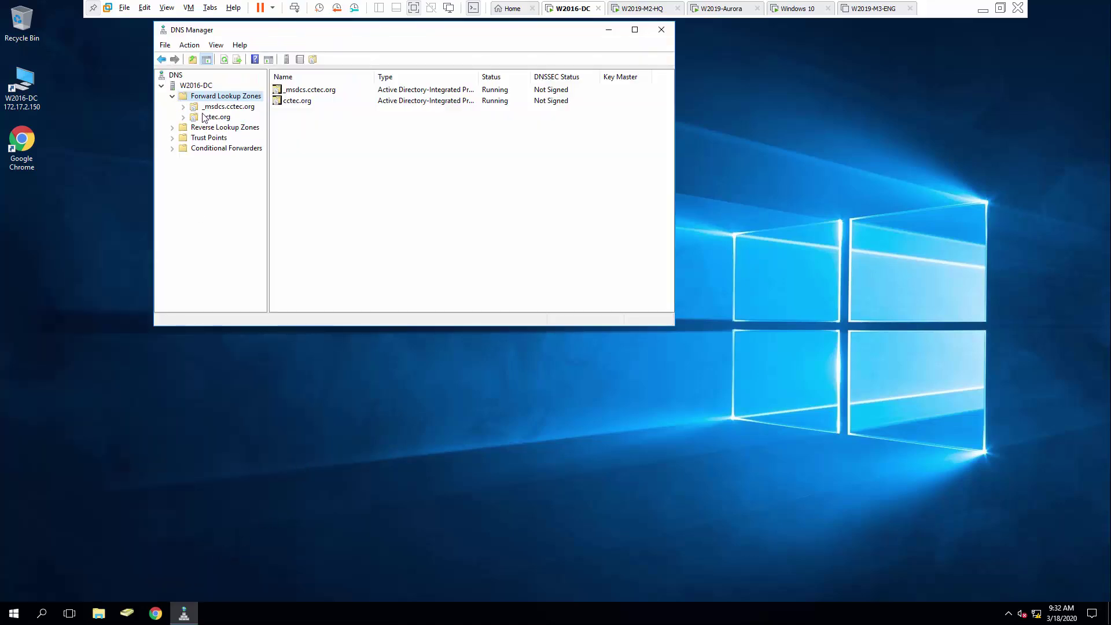
click(204, 118)
Add an aurora host (A) record at 172.17.2.151, then close DNS Manager.
right_click(211, 116)
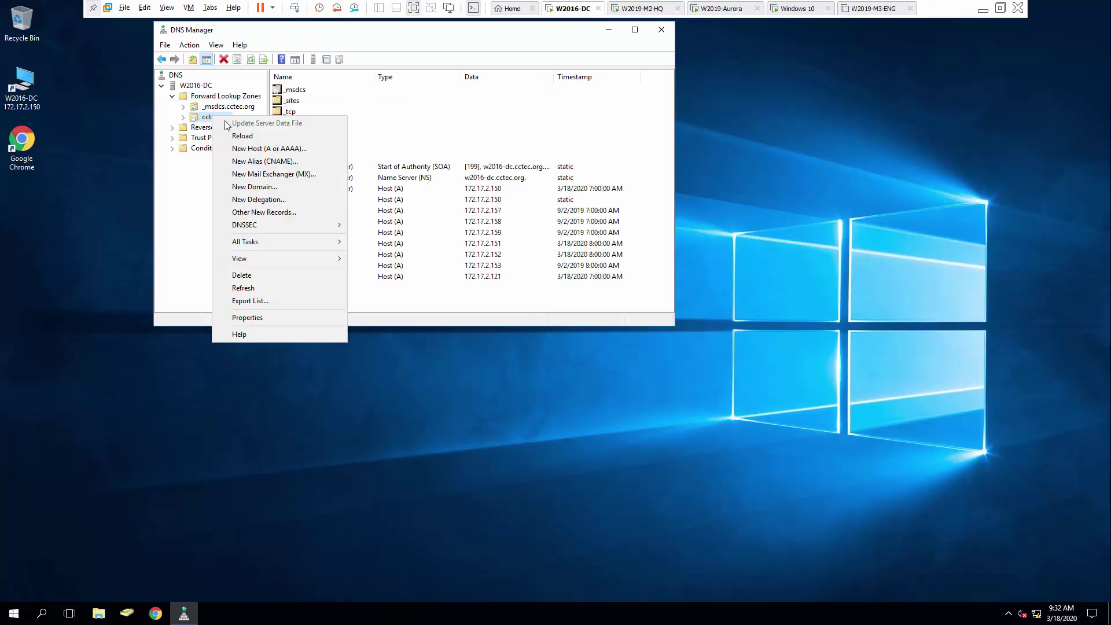
click(258, 150)
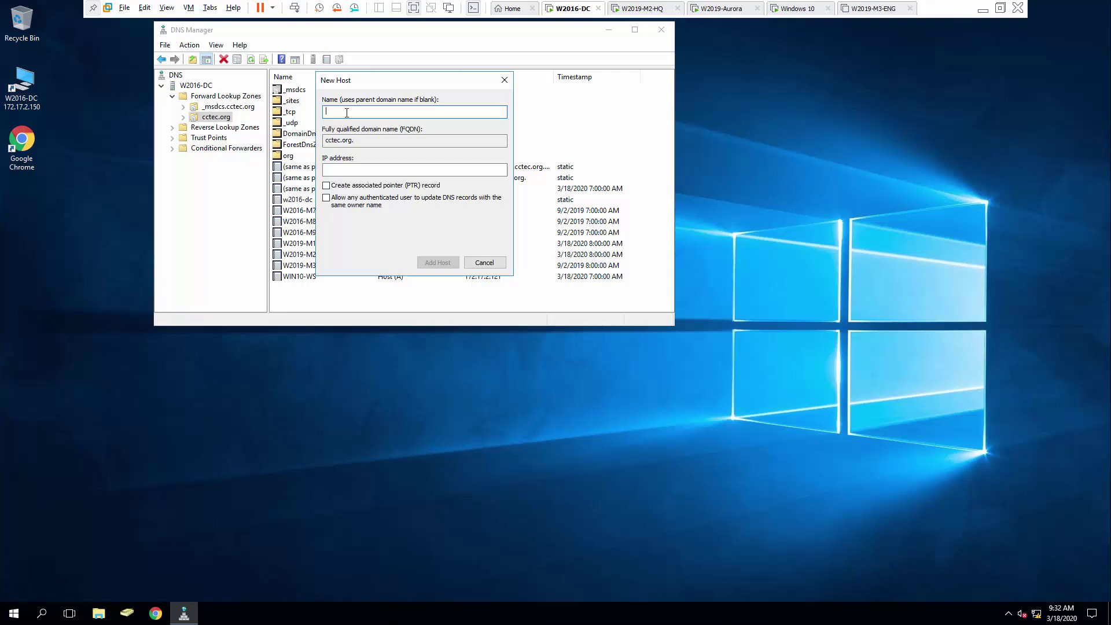
text(aurora)
click(355, 170)
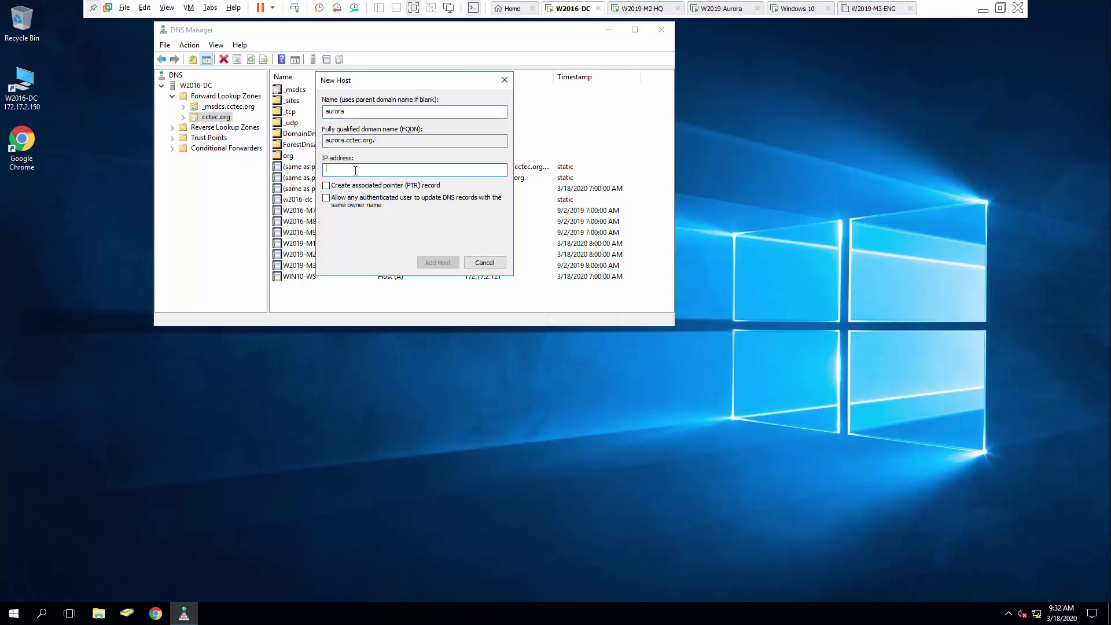
text(172.17.2.151)
click(438, 263)
click(635, 350)
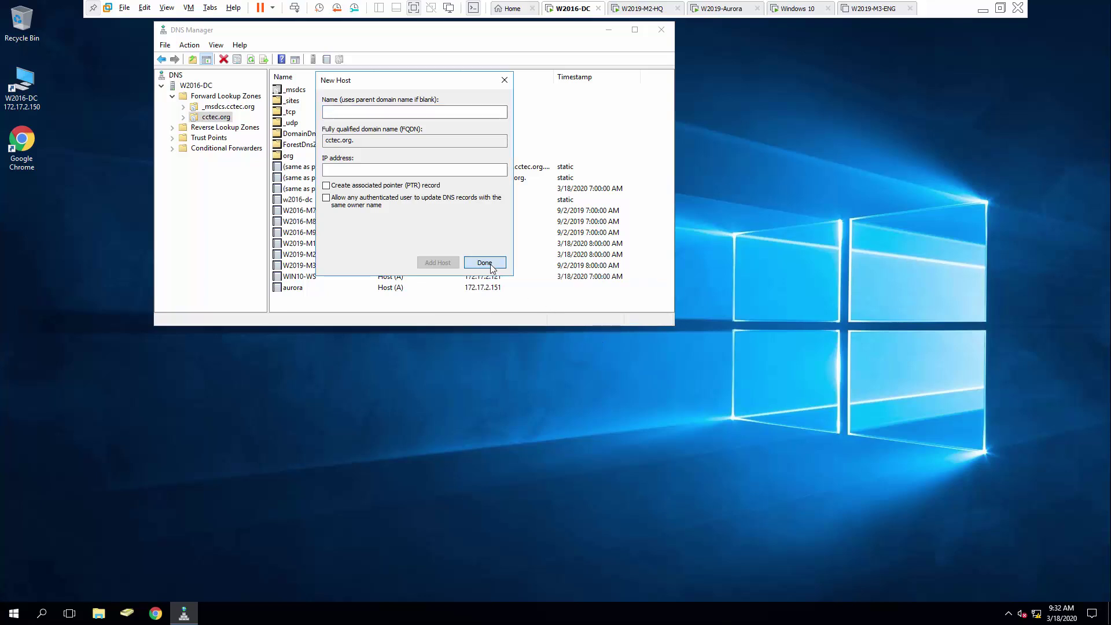
click(485, 262)
click(663, 30)
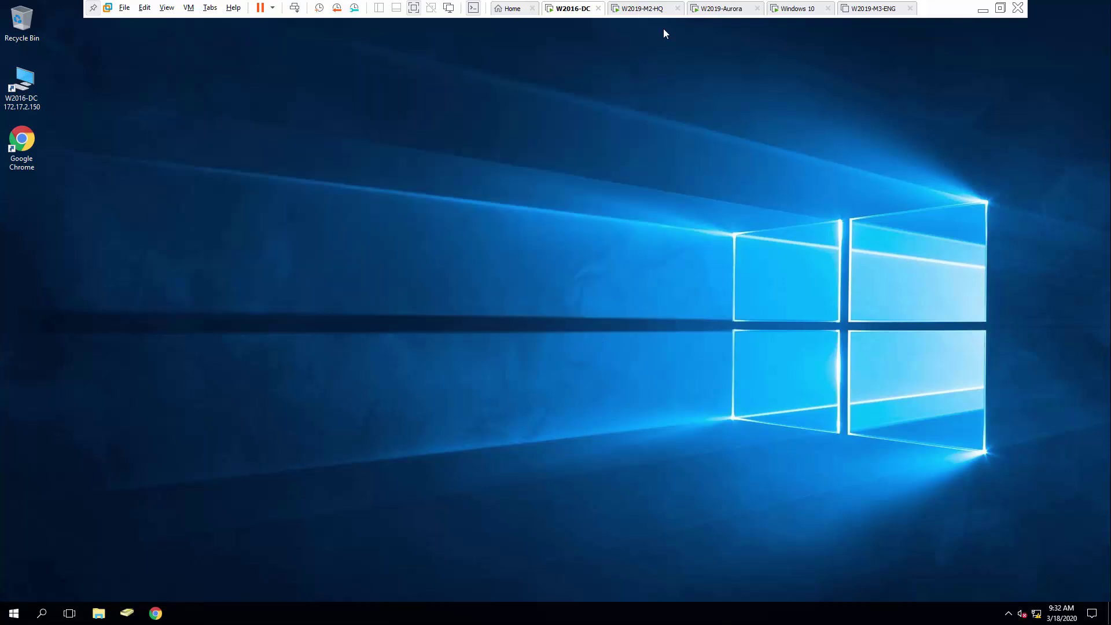
Recheck the aurora host name, then accept default user groups and Domain, Private, Public firewall profiles.
click(723, 14)
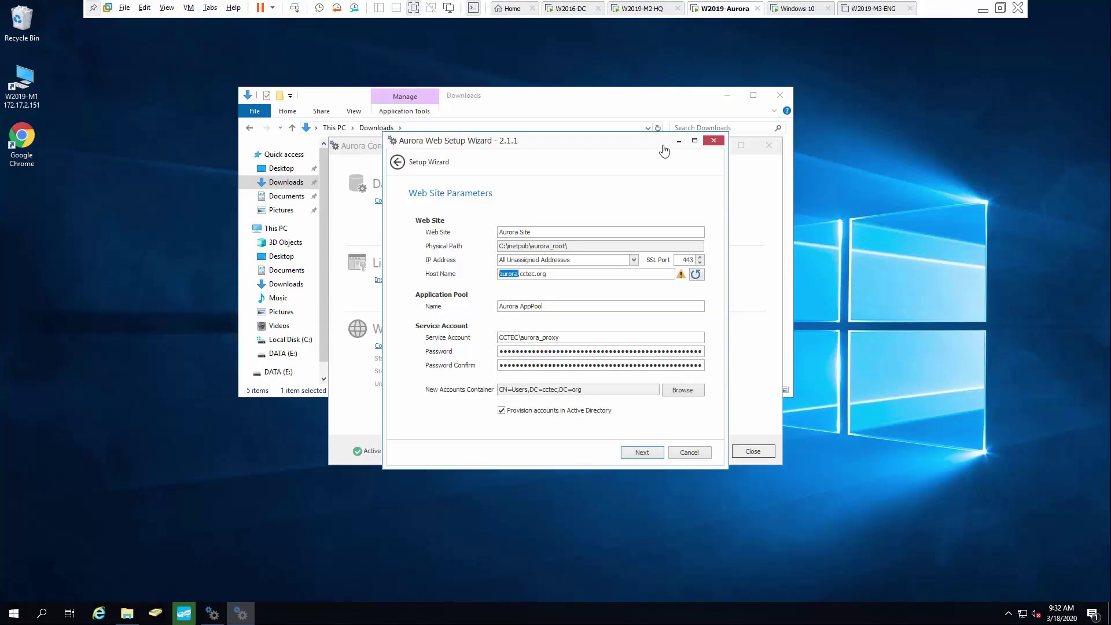
click(696, 276)
click(644, 455)
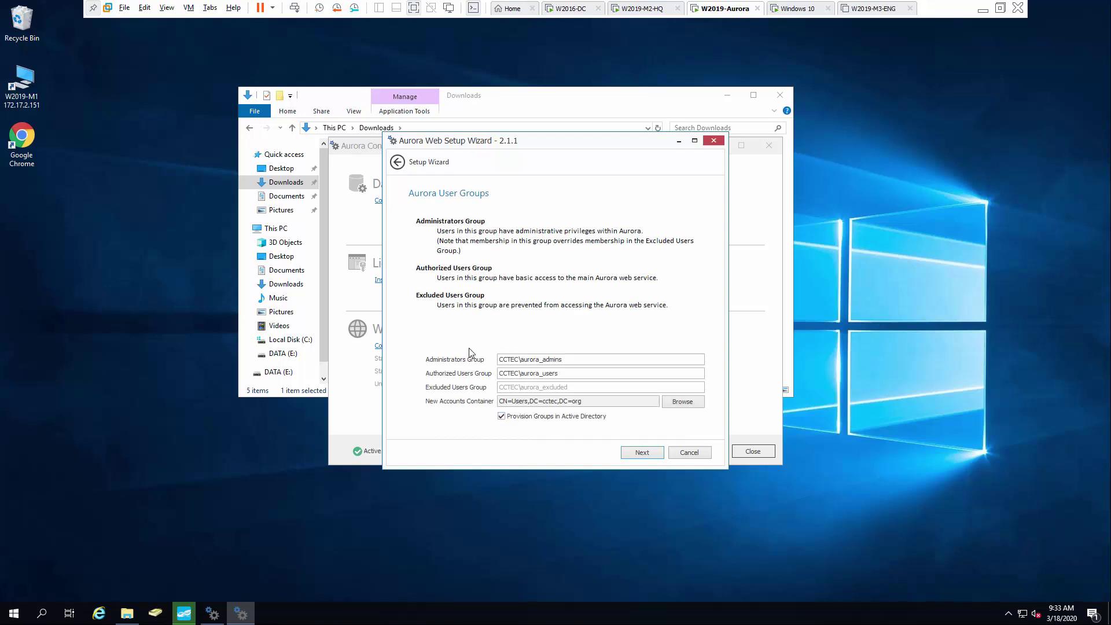
click(646, 454)
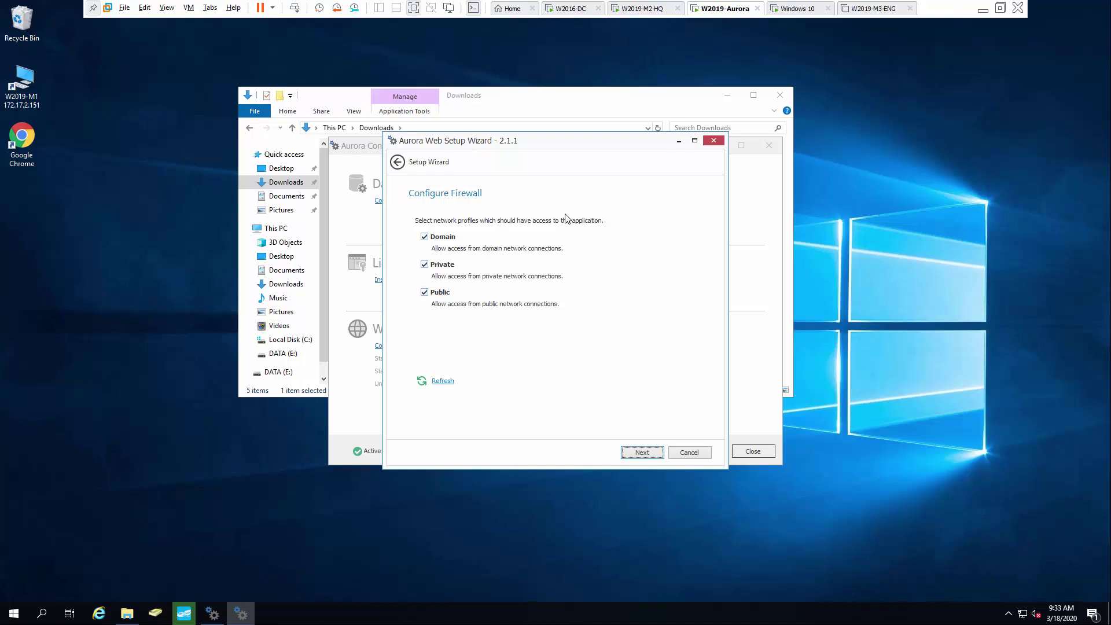
click(643, 453)
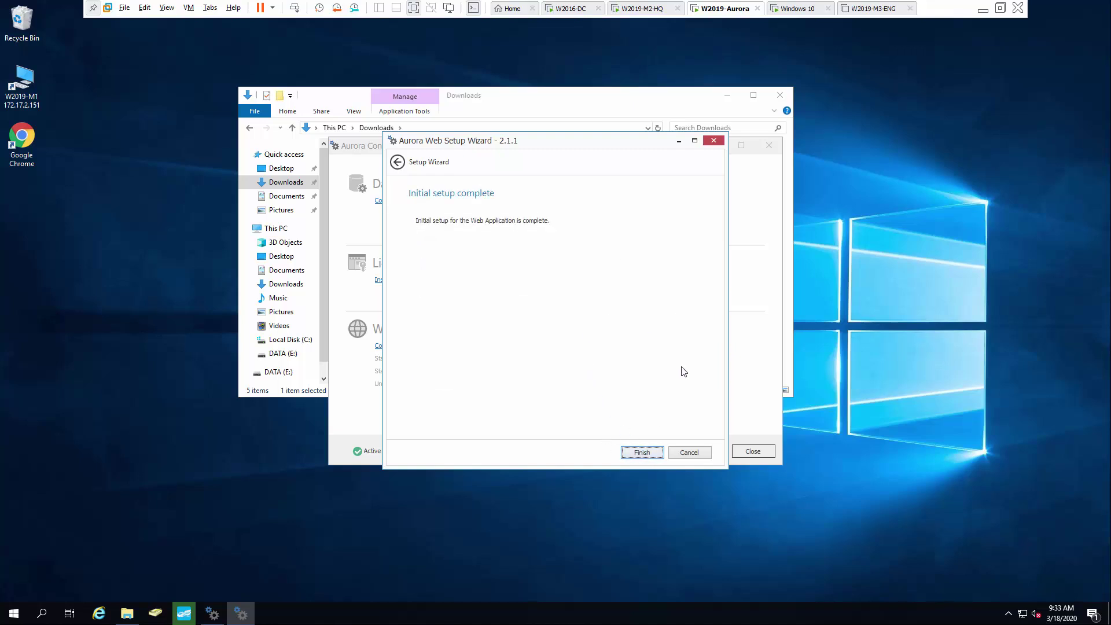
click(650, 455)
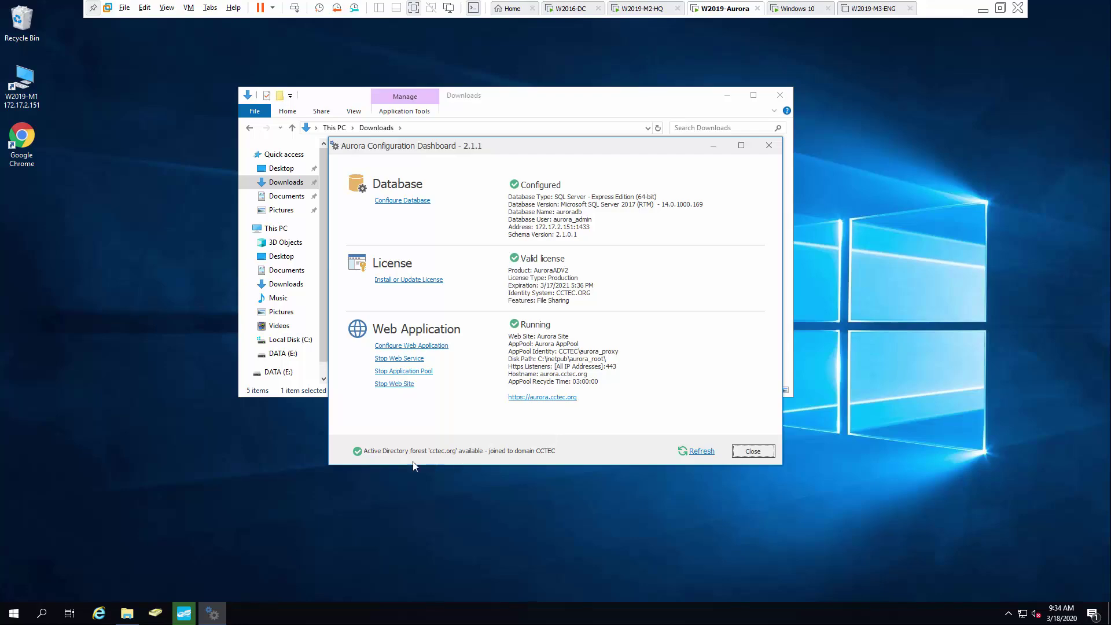
On W2019-M2-HQ, verify Administrator is aurora_admins' only member, then select aurora_users.
click(643, 8)
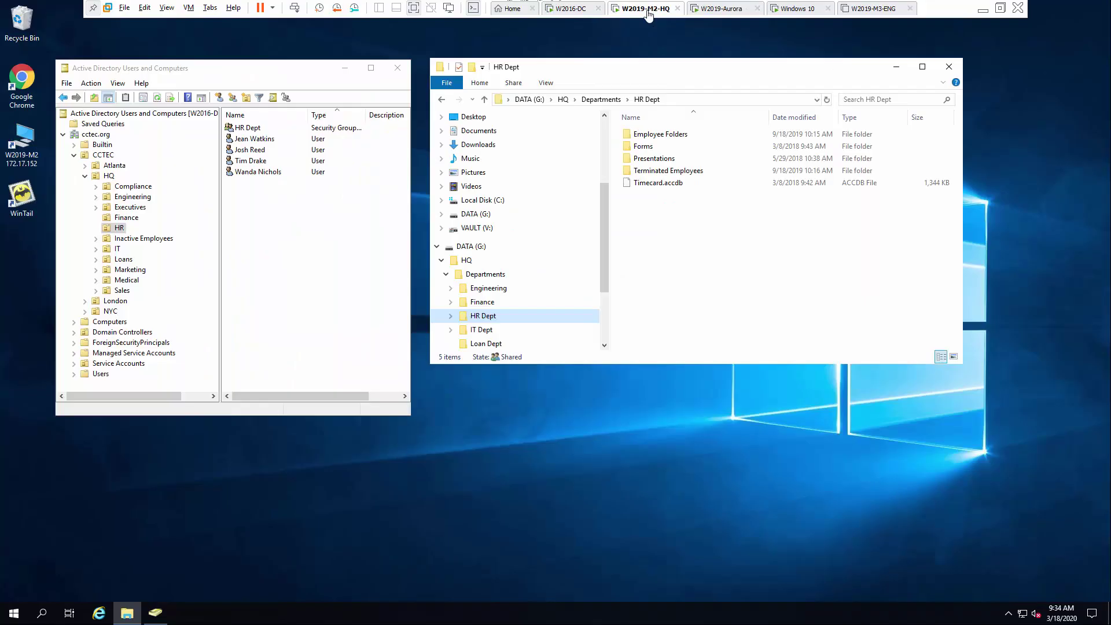
click(102, 374)
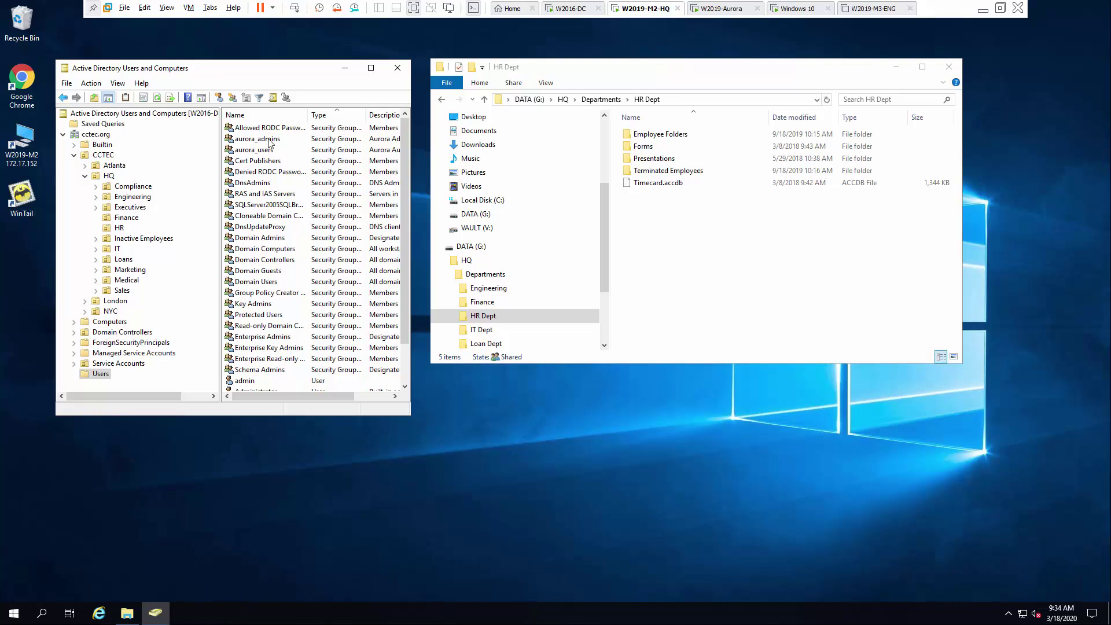
double_click(269, 144)
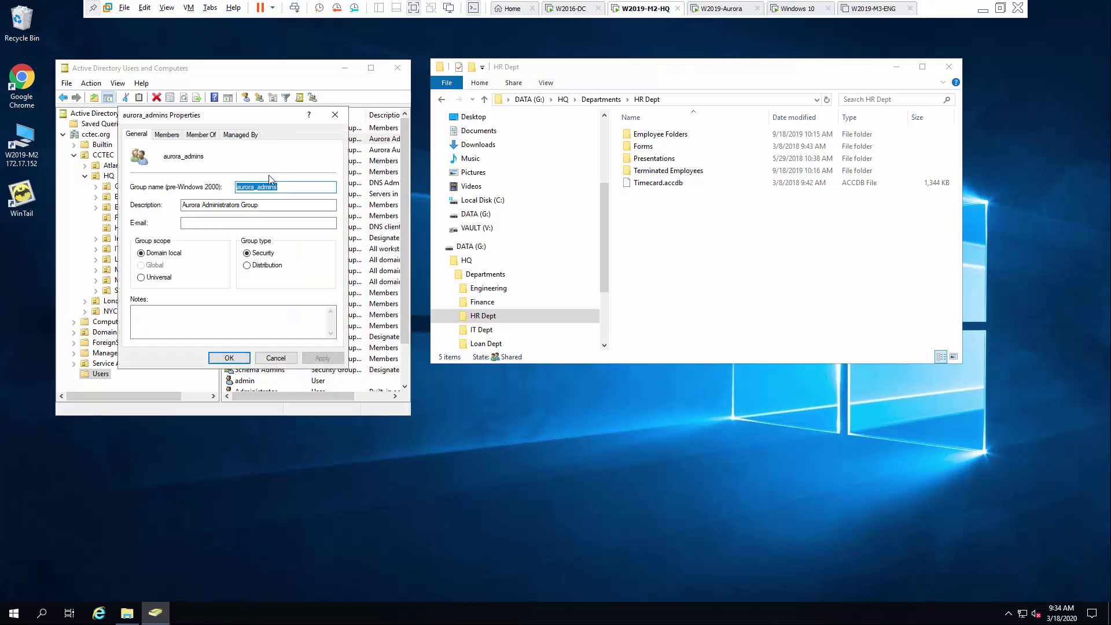
click(168, 135)
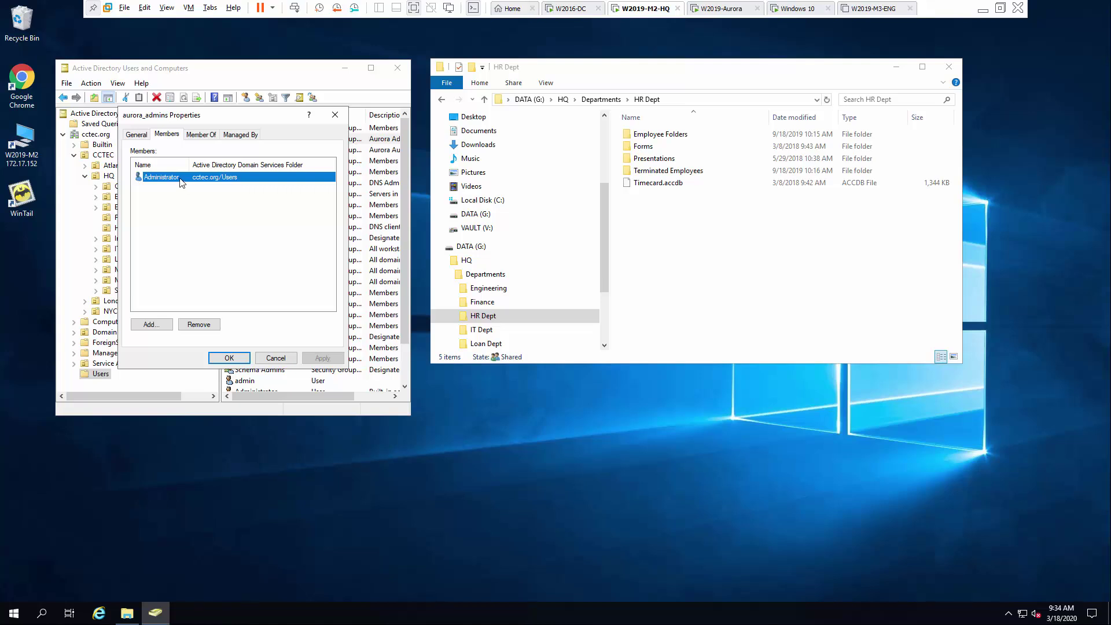
click(234, 358)
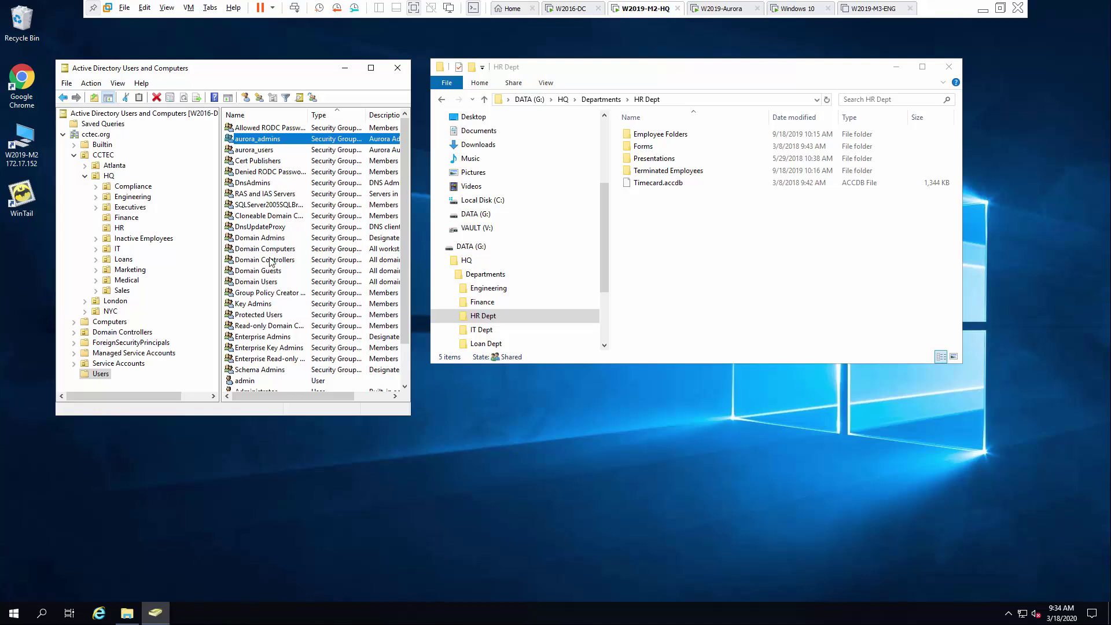
click(268, 152)
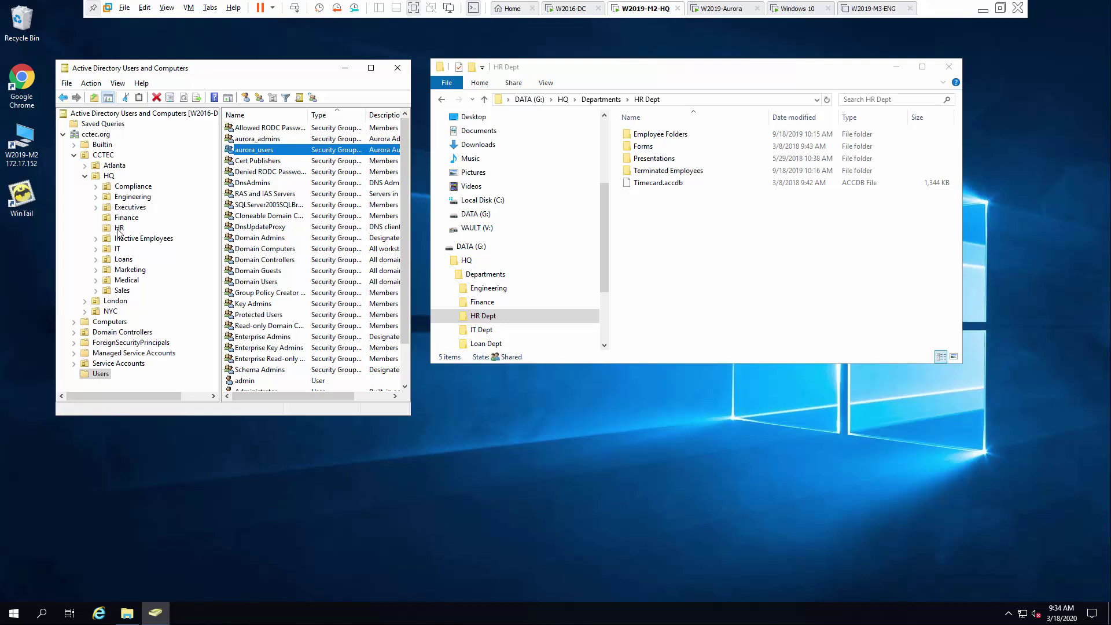
Add the four HR users to the aurora_users group, then return to the Aurora server's dashboard.
click(119, 229)
click(250, 141)
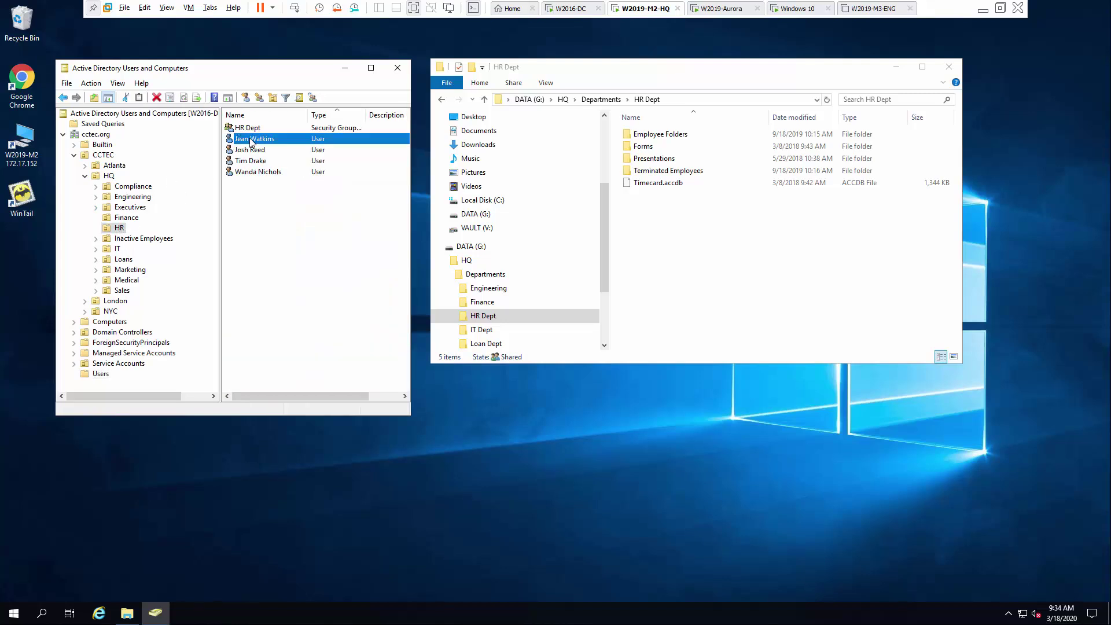
shift+click(265, 173)
right_click(265, 173)
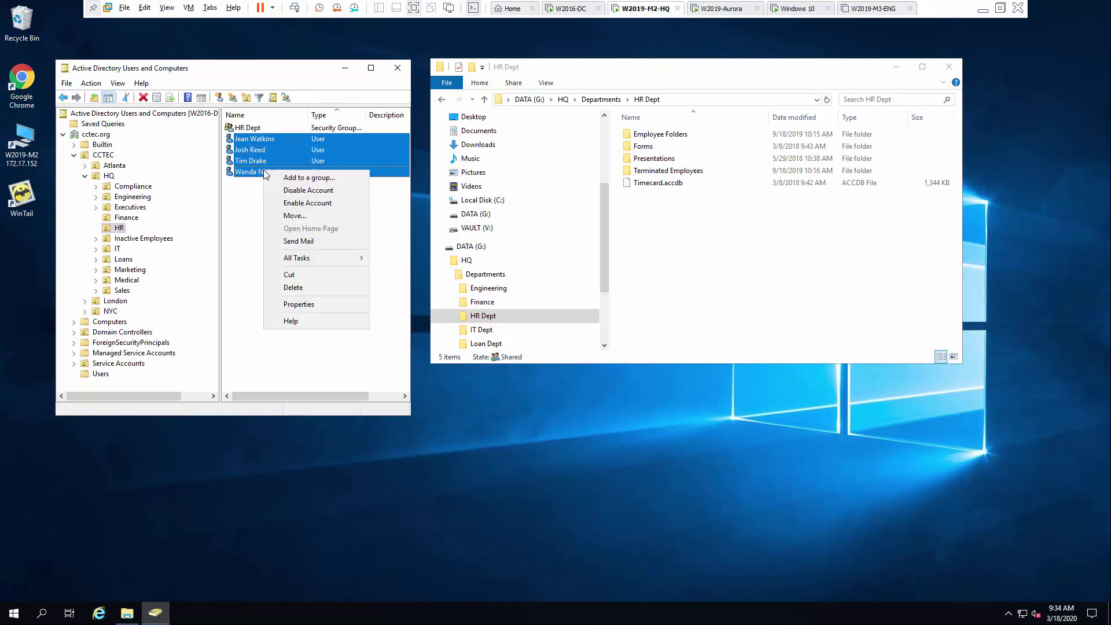
click(295, 176)
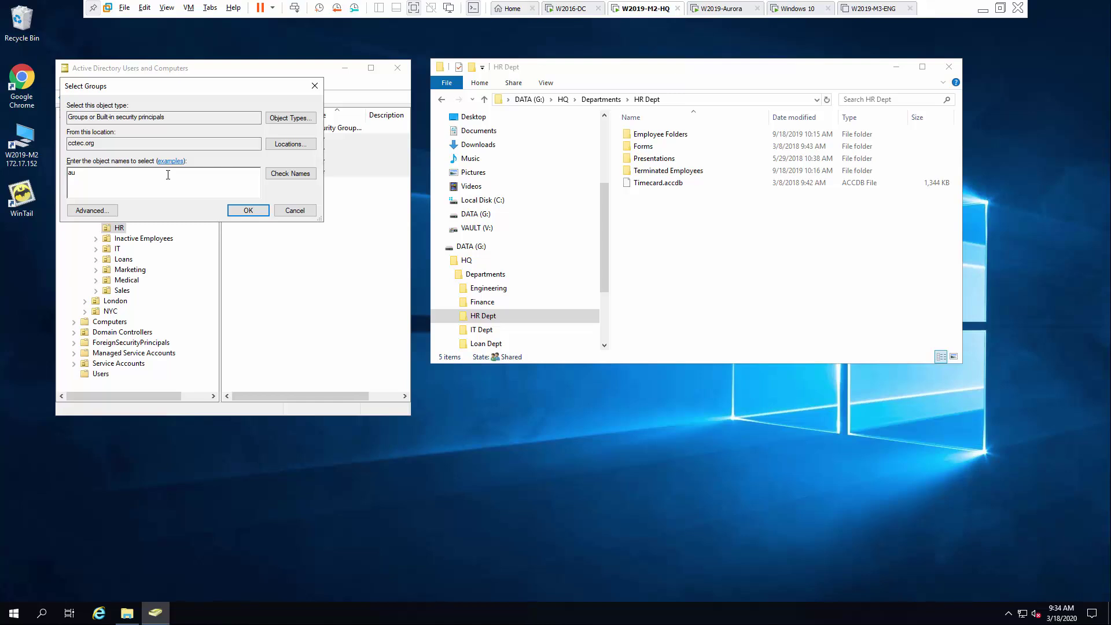
click(290, 174)
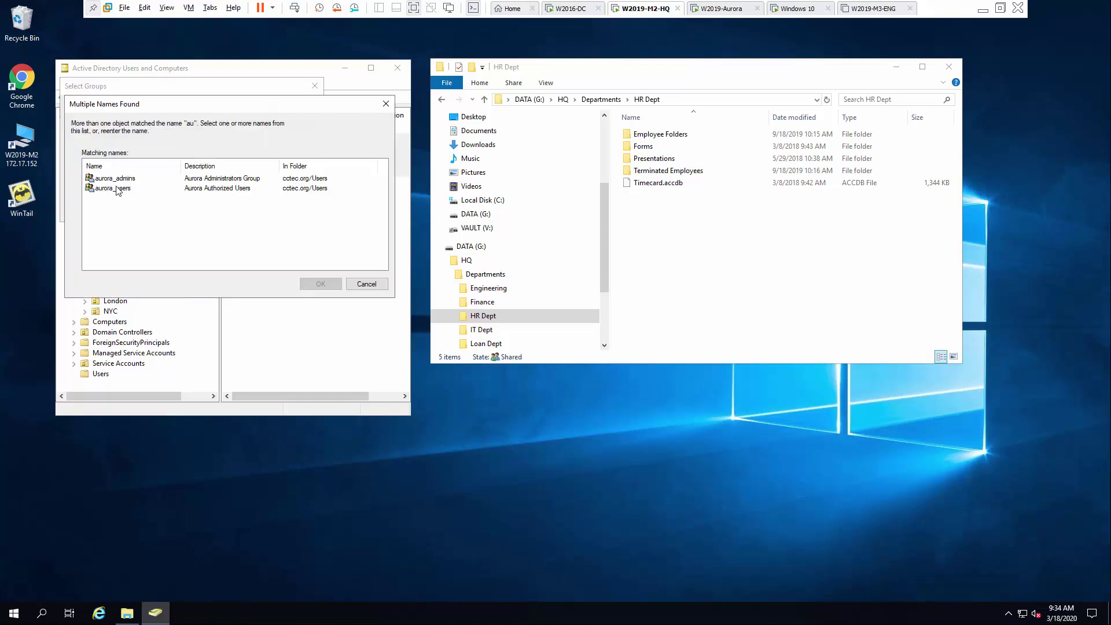
click(118, 189)
click(323, 283)
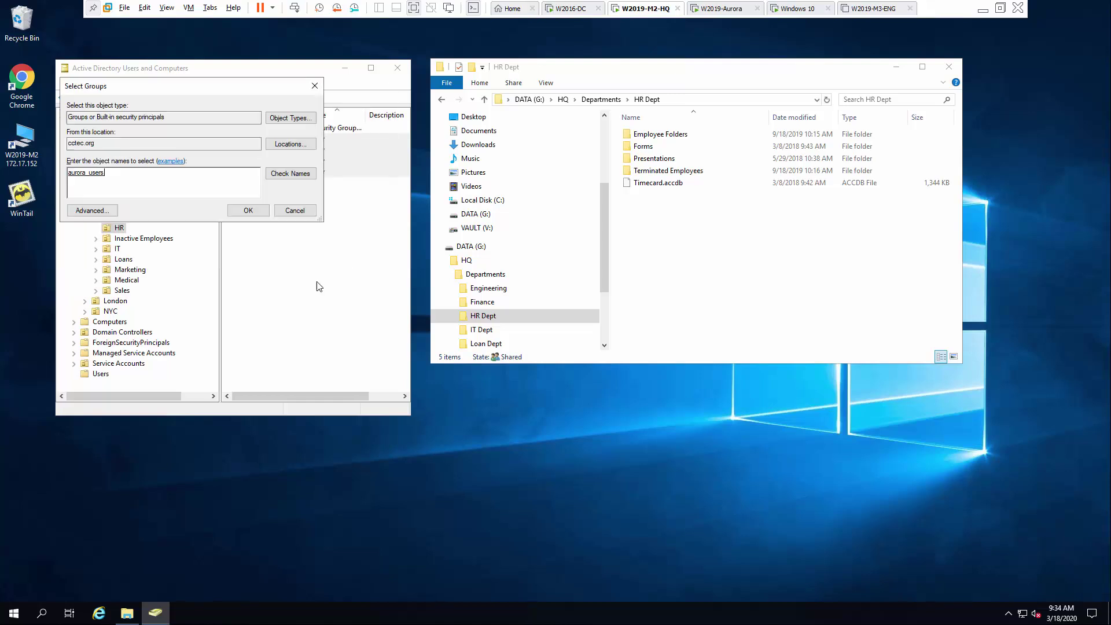
click(244, 206)
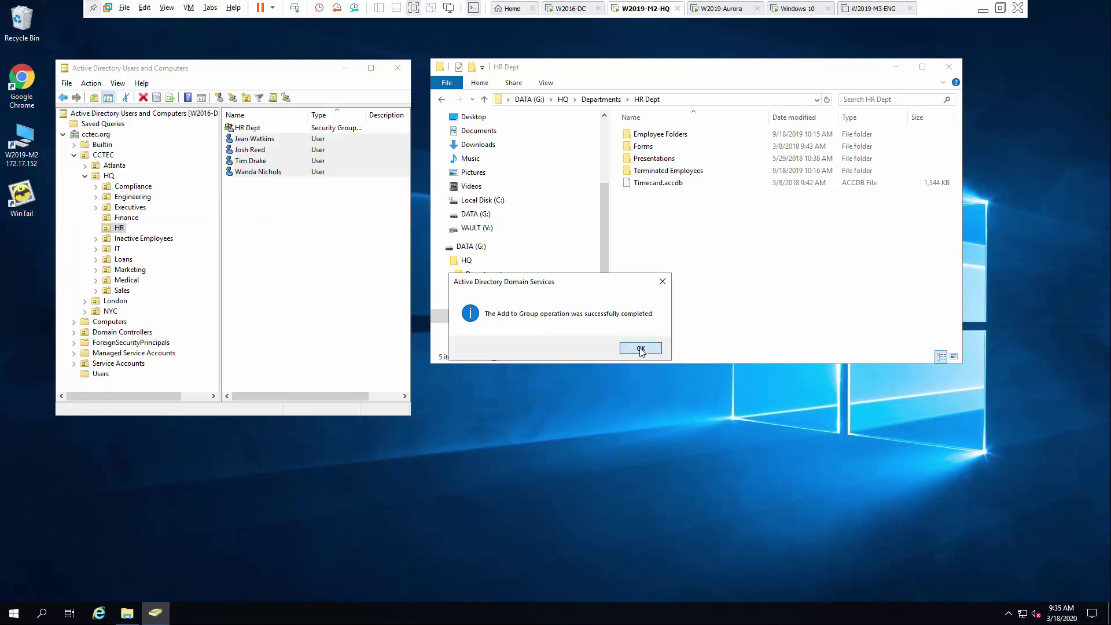
click(641, 348)
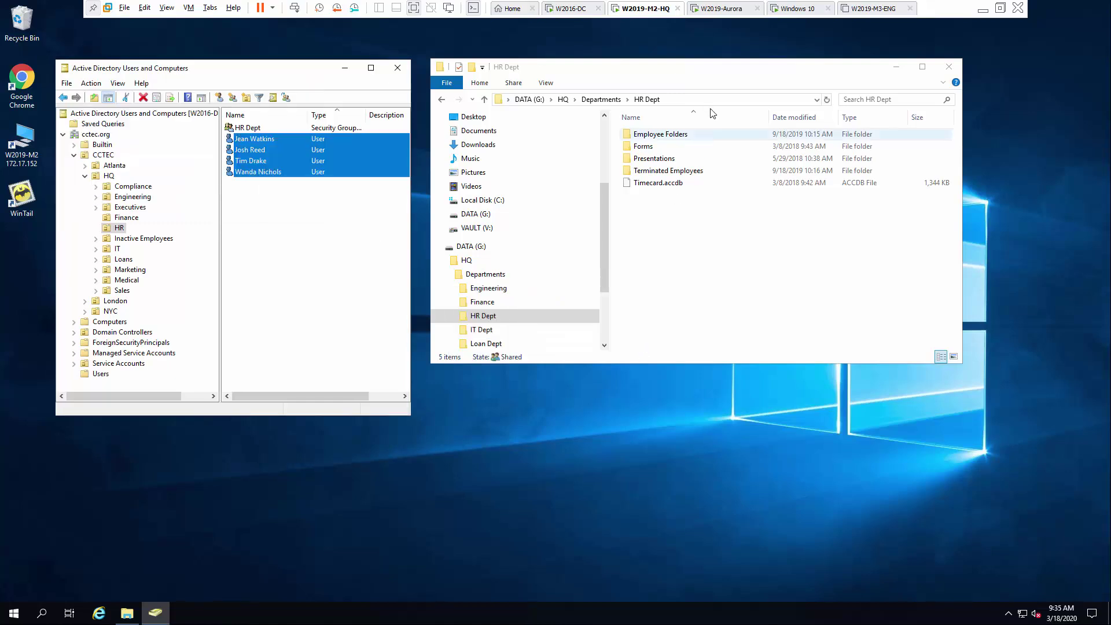
click(722, 8)
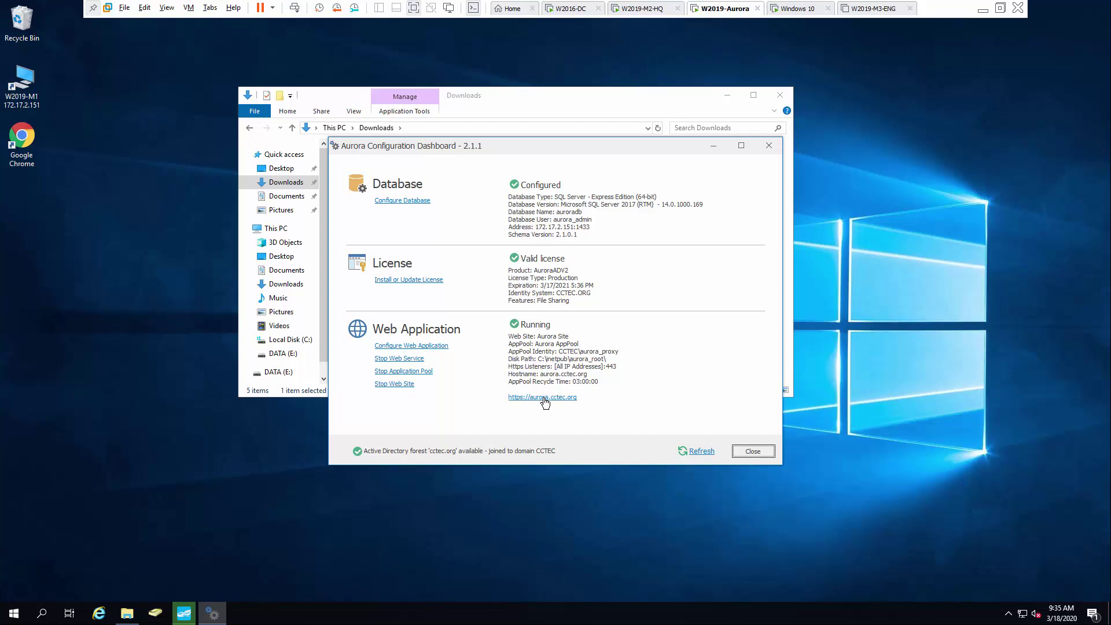
click(544, 402)
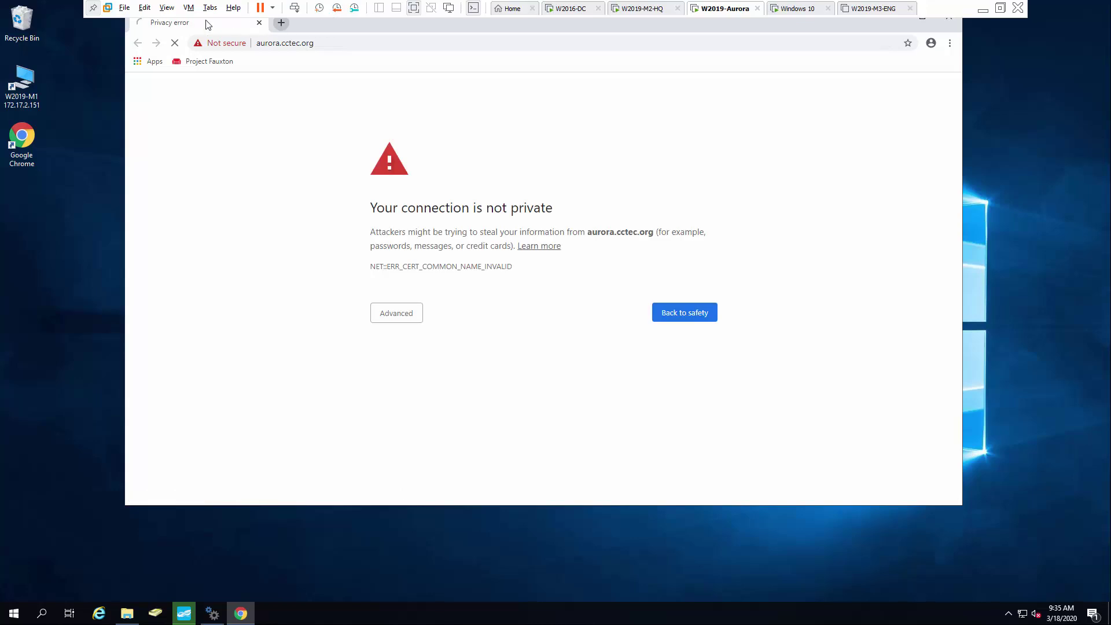
drag(333, 25, 328, 49)
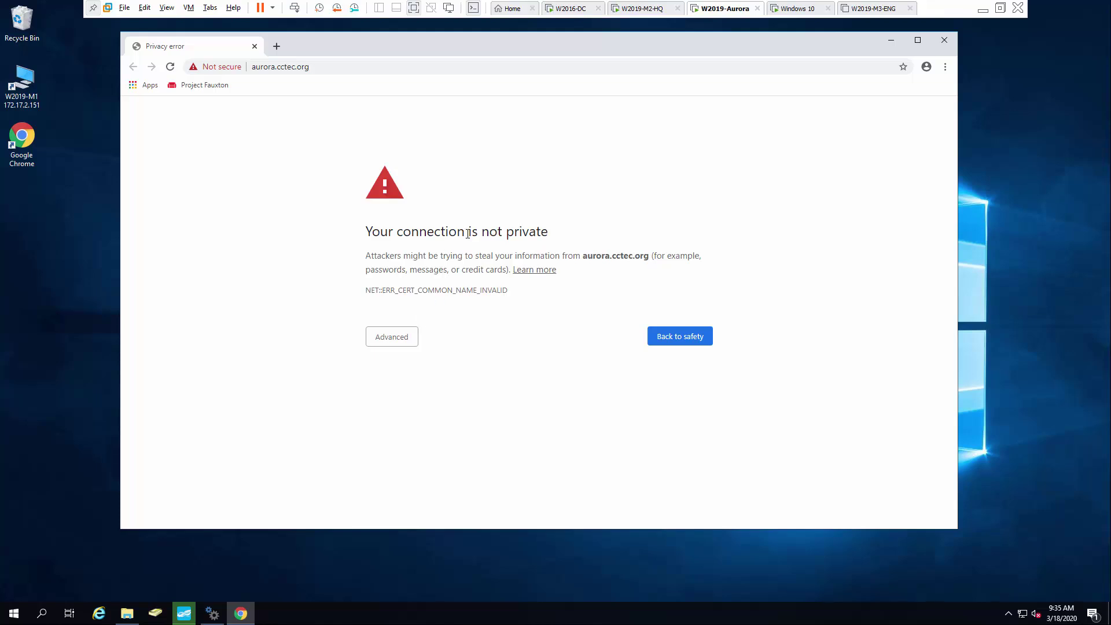
click(395, 337)
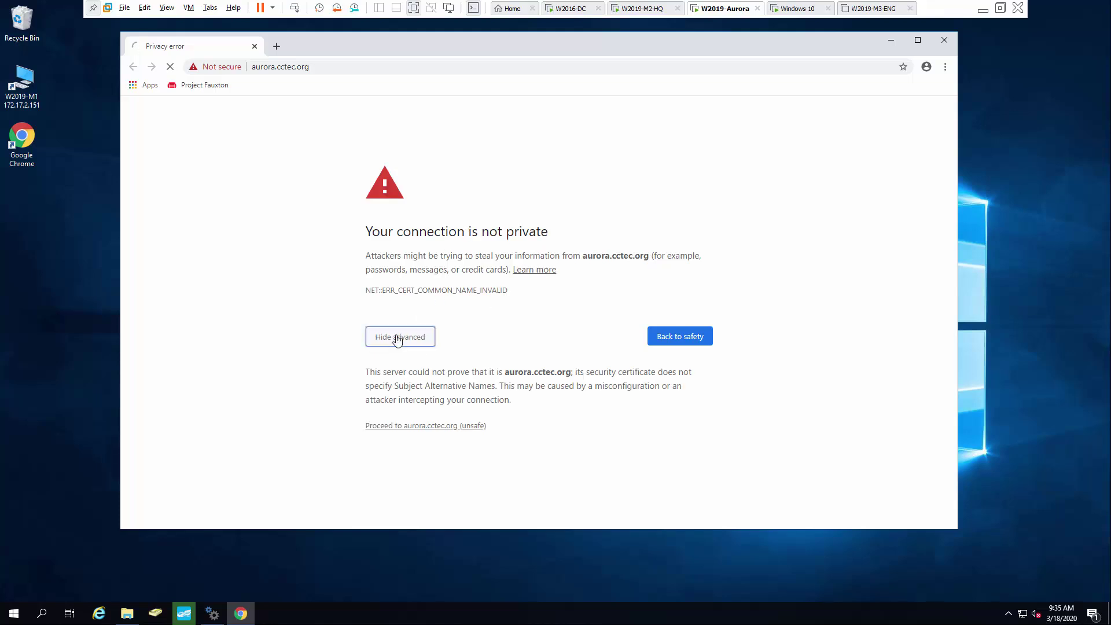
click(432, 426)
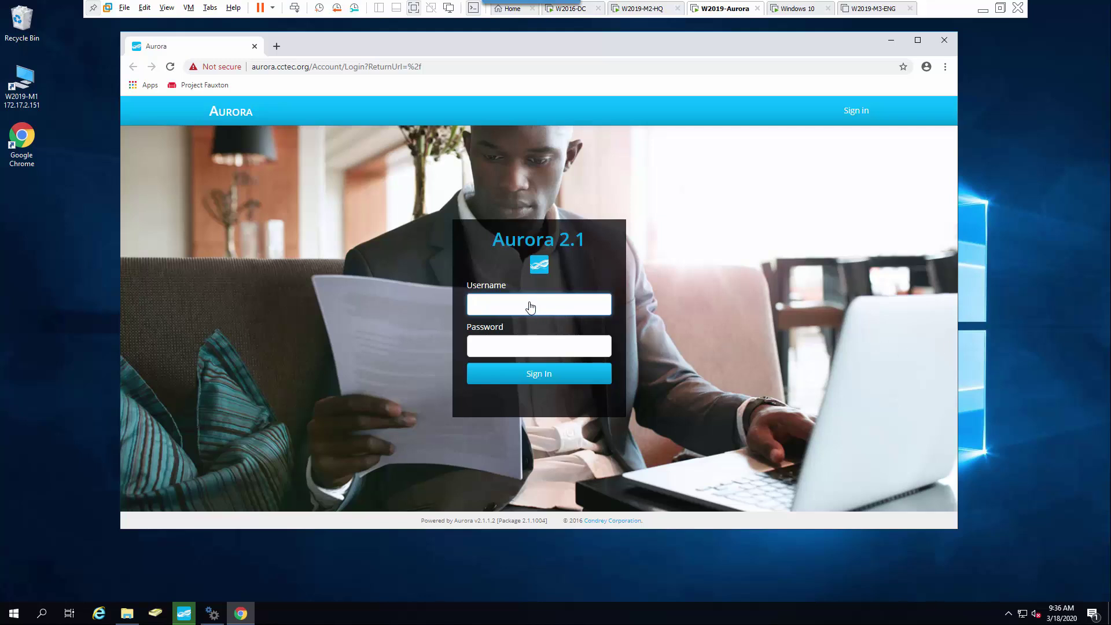
Sign in to Aurora with the administrator account and its password, then open the Administration menu.
text(adm)
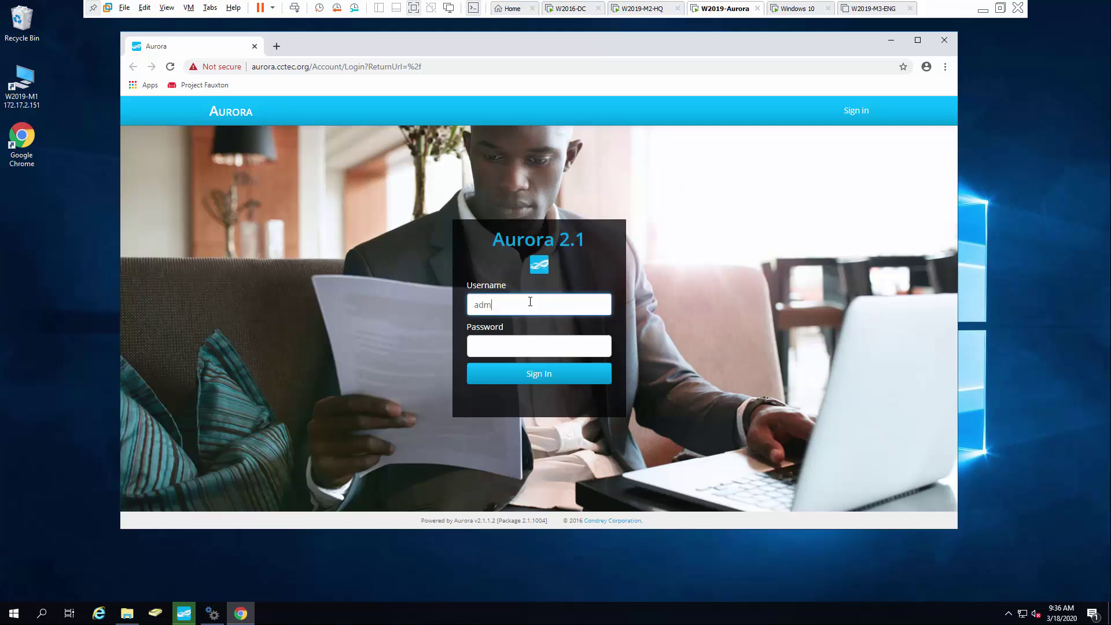
text(inistrator)
click(513, 349)
text(Pas)
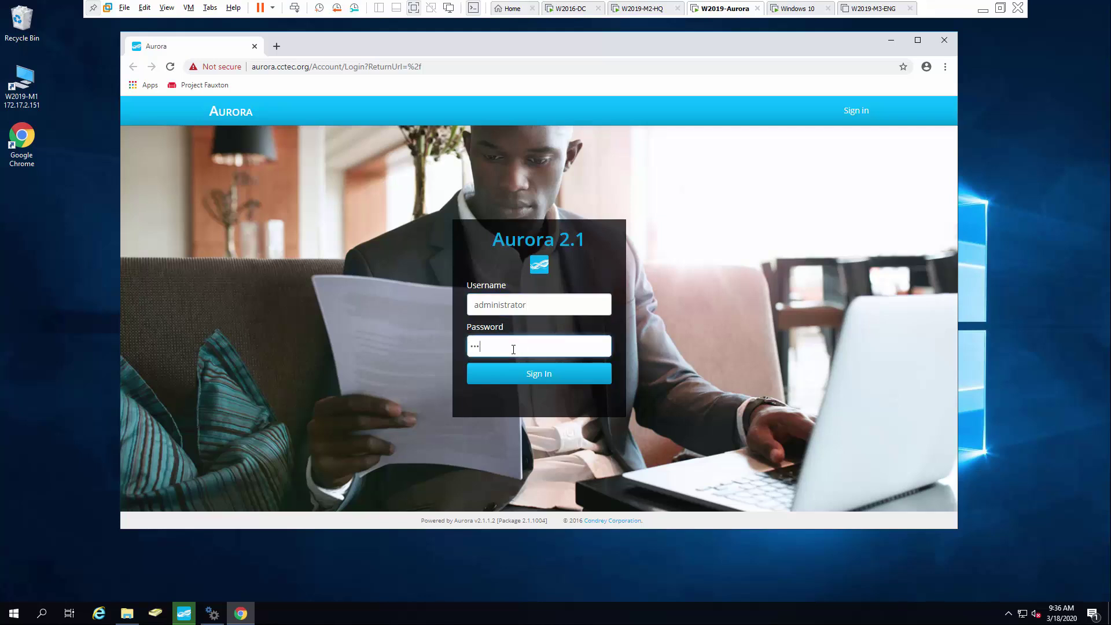
text(sw0r)
click(528, 379)
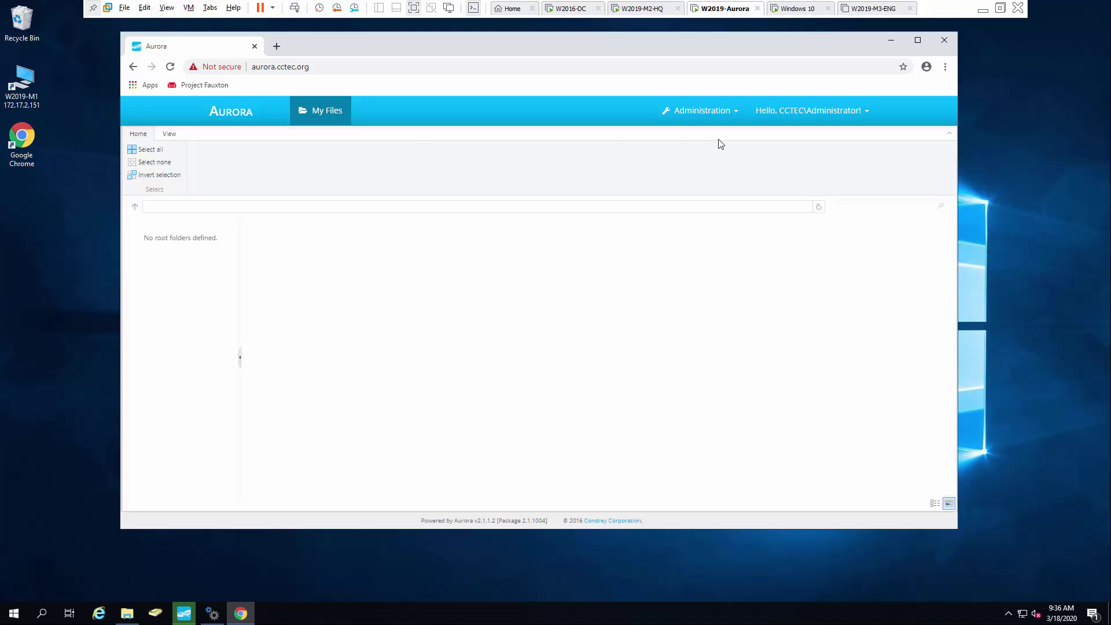
click(736, 114)
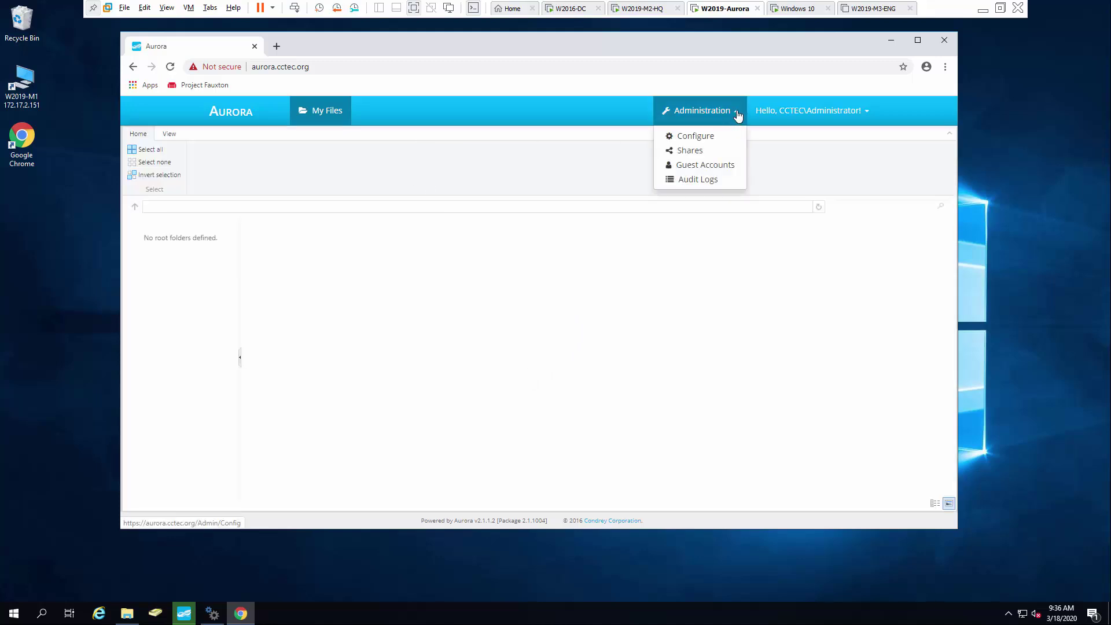
In Administration > Configure, uncheck Map Collaborative Storage and Map Auxiliary Storage, then save.
click(690, 137)
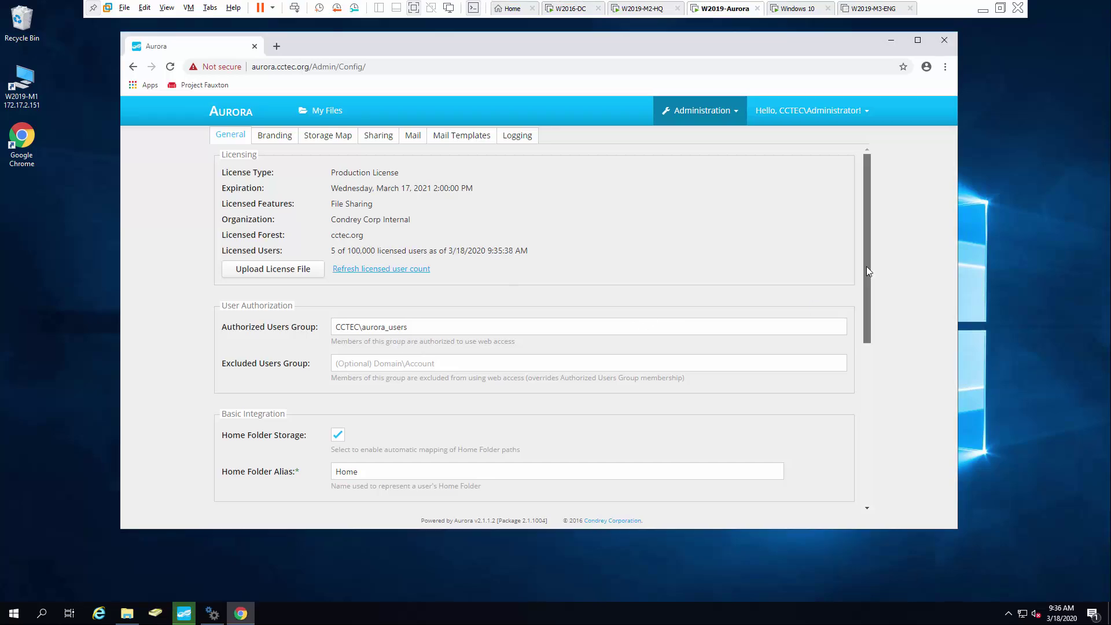
drag(867, 266, 863, 331)
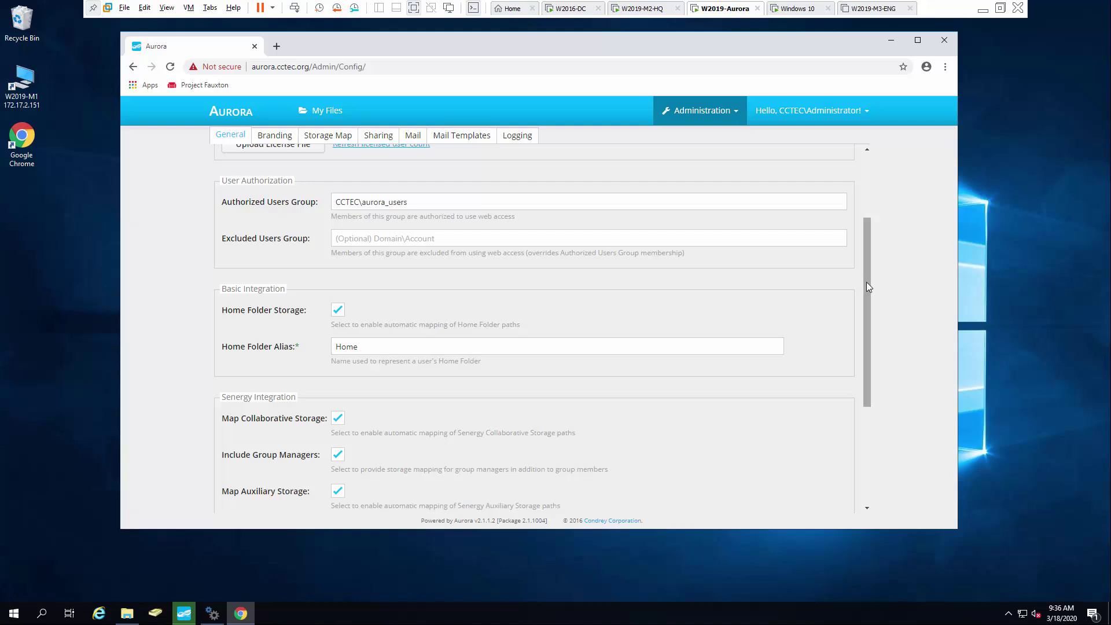
drag(866, 283, 857, 339)
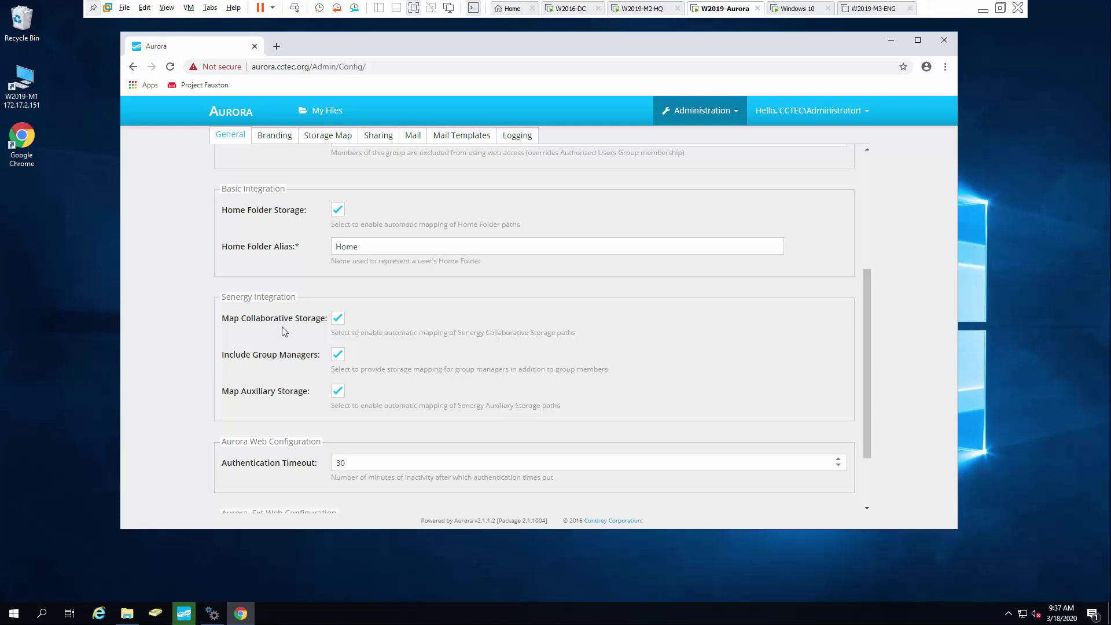
click(338, 392)
drag(867, 350, 870, 404)
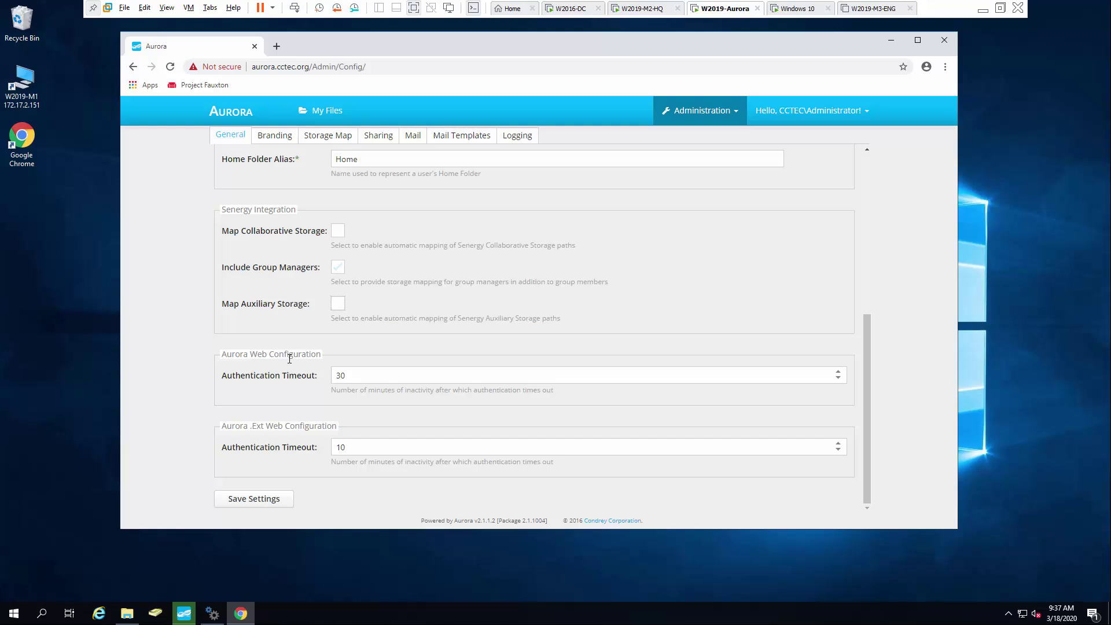
click(261, 501)
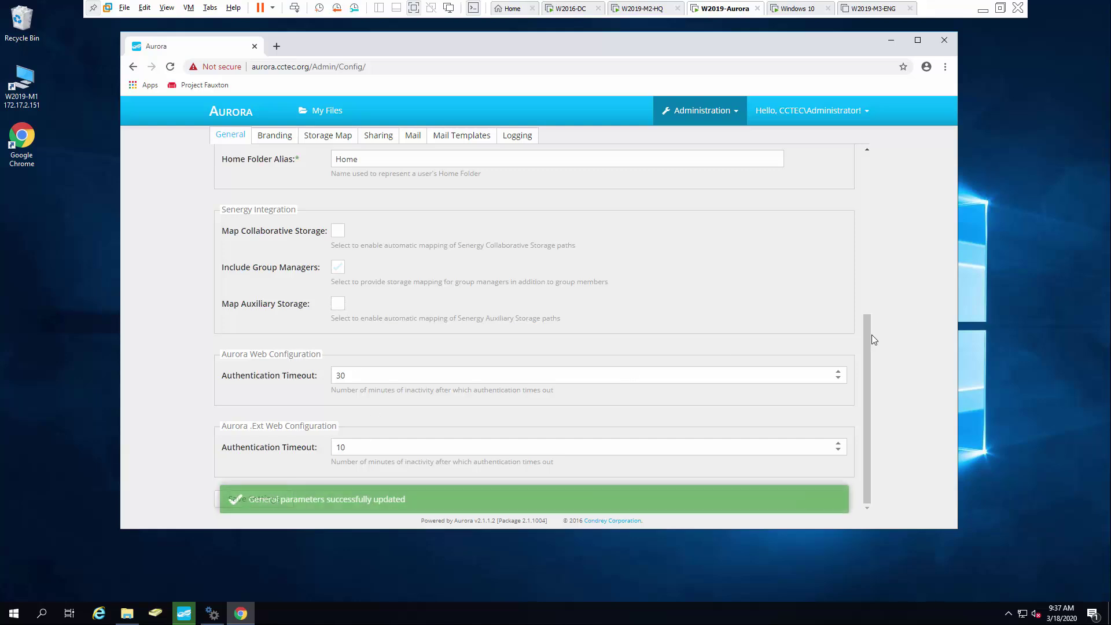
drag(866, 336, 854, 155)
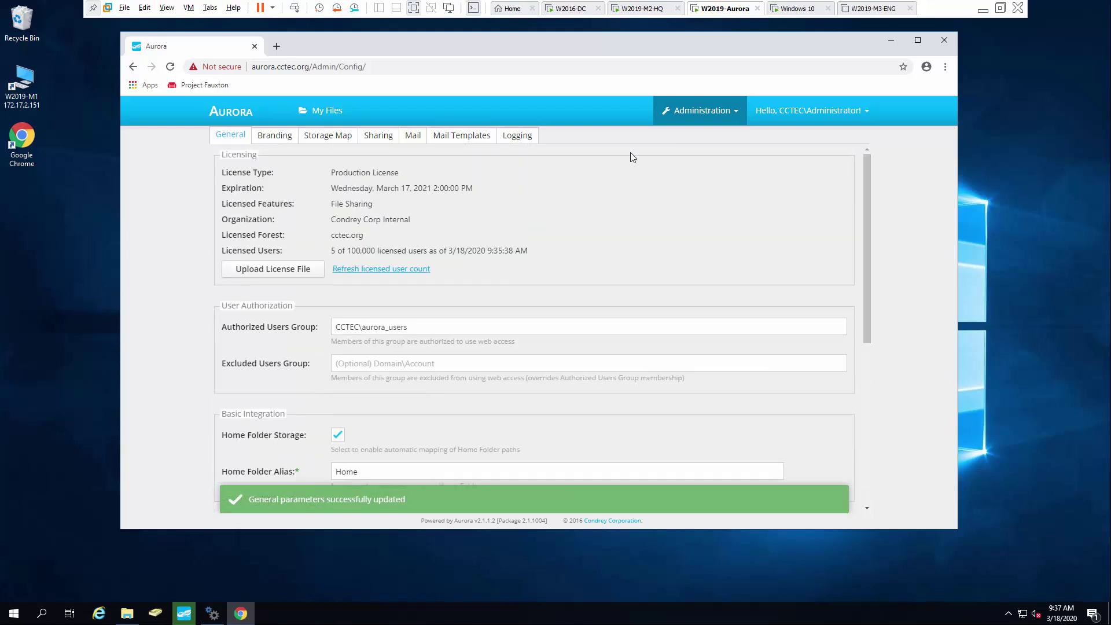
click(275, 142)
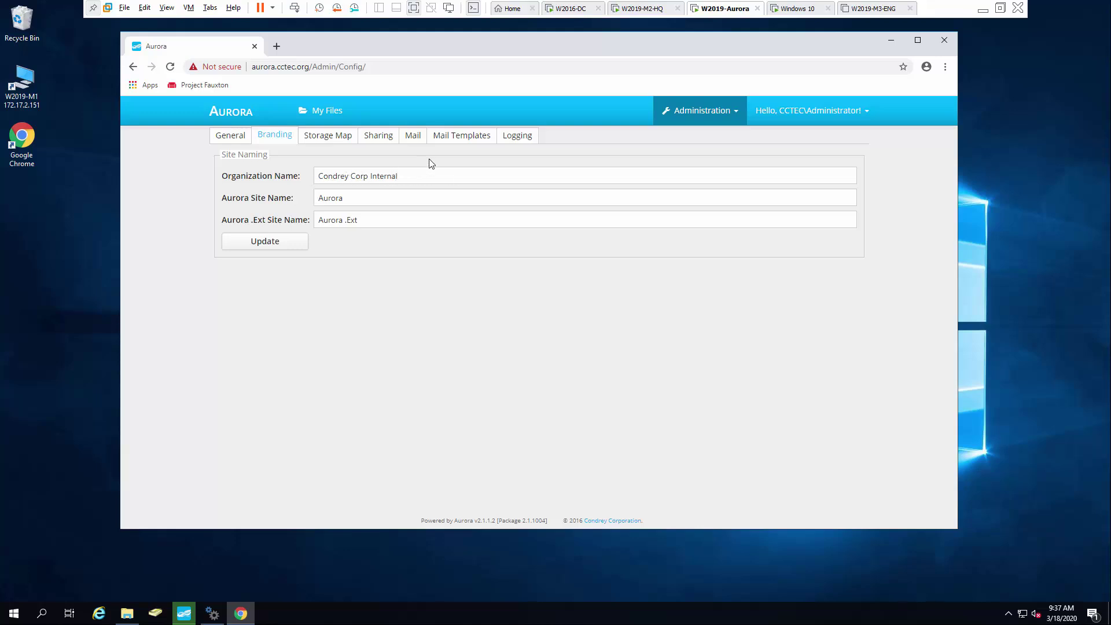
Create a new storage mapping named 'HR Data' and look up the HR Dept group on W2019-M2-HQ.
click(330, 138)
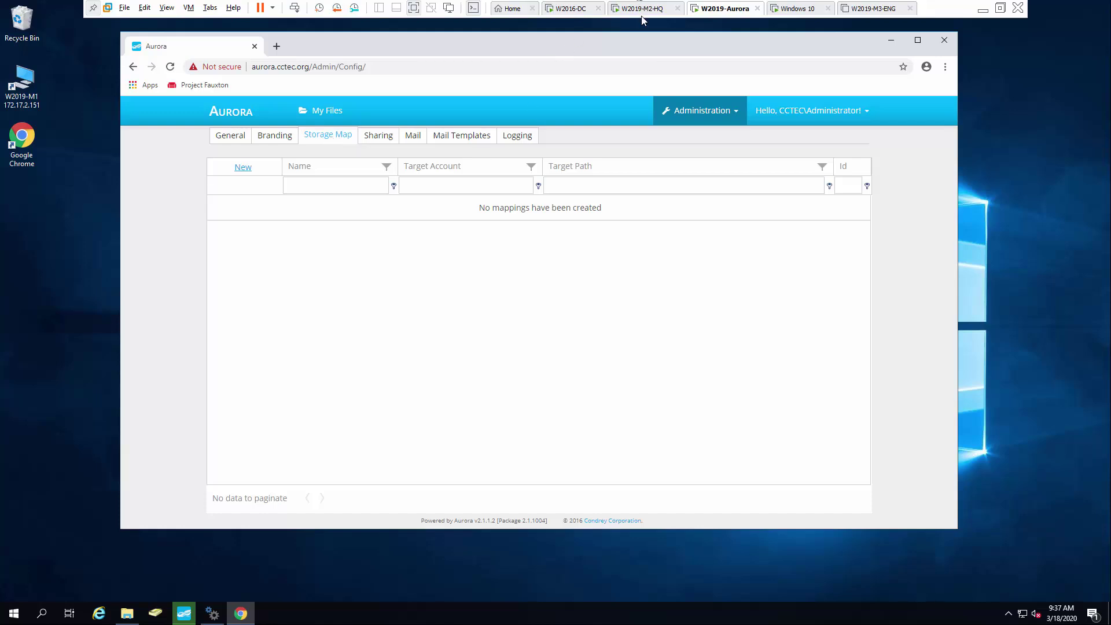
click(243, 167)
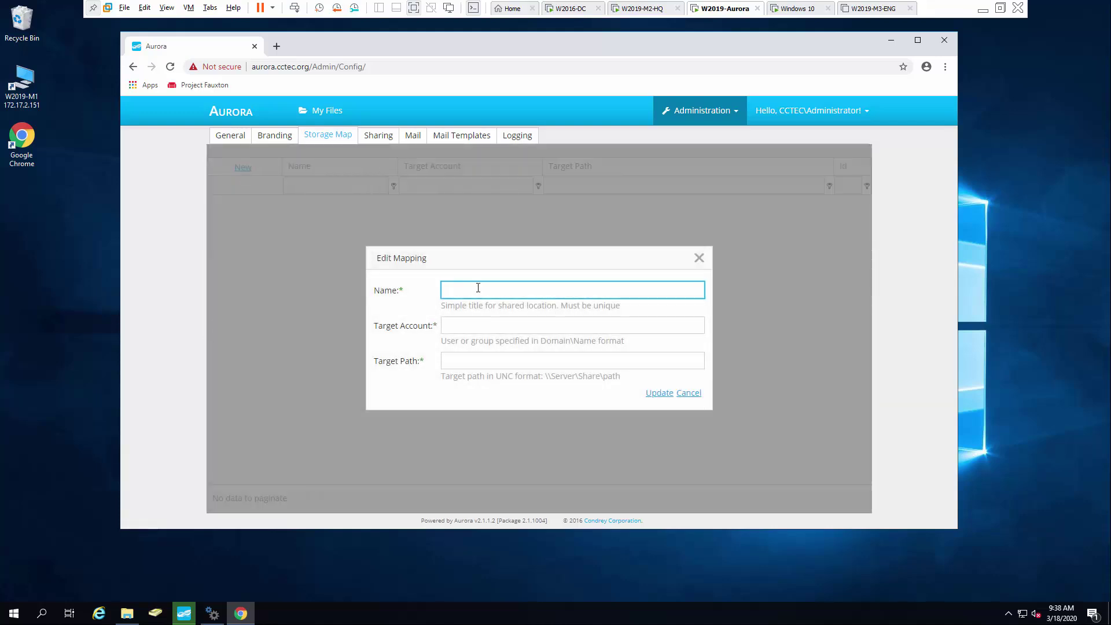
text(HR Data)
click(483, 326)
click(640, 9)
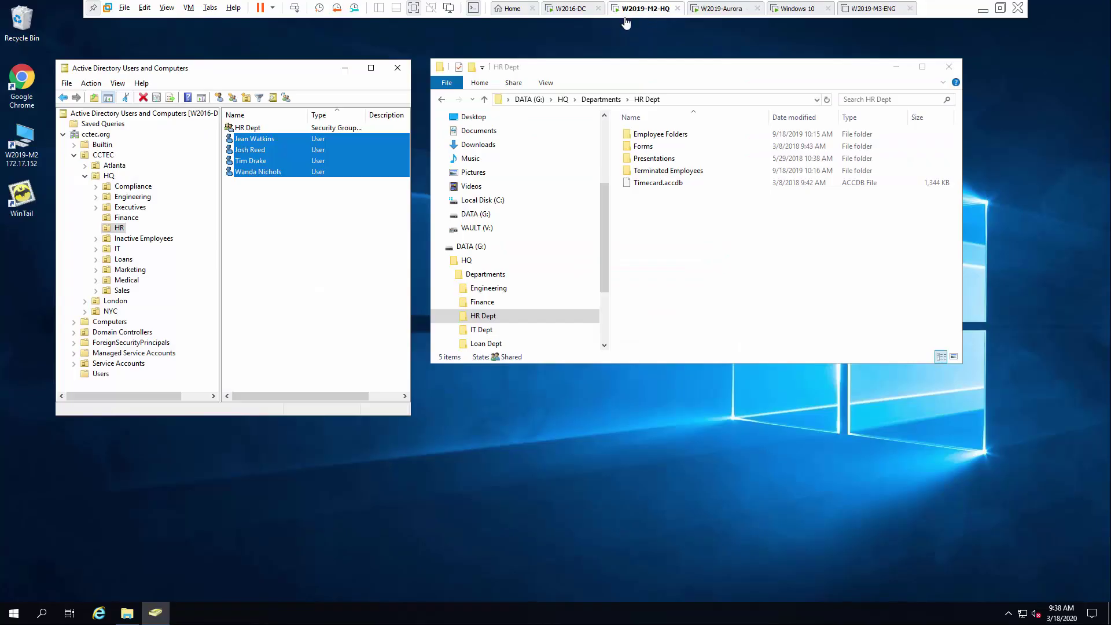
click(260, 130)
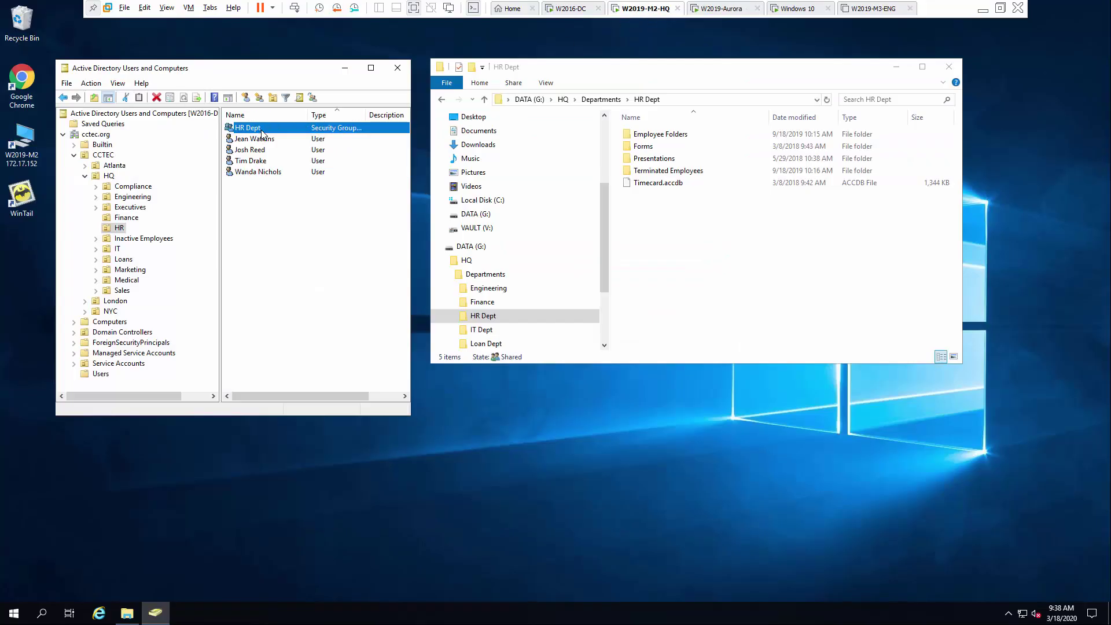
Enter cctec\HR Dept as the mapping's target account, then check the share on the HQ server.
click(722, 10)
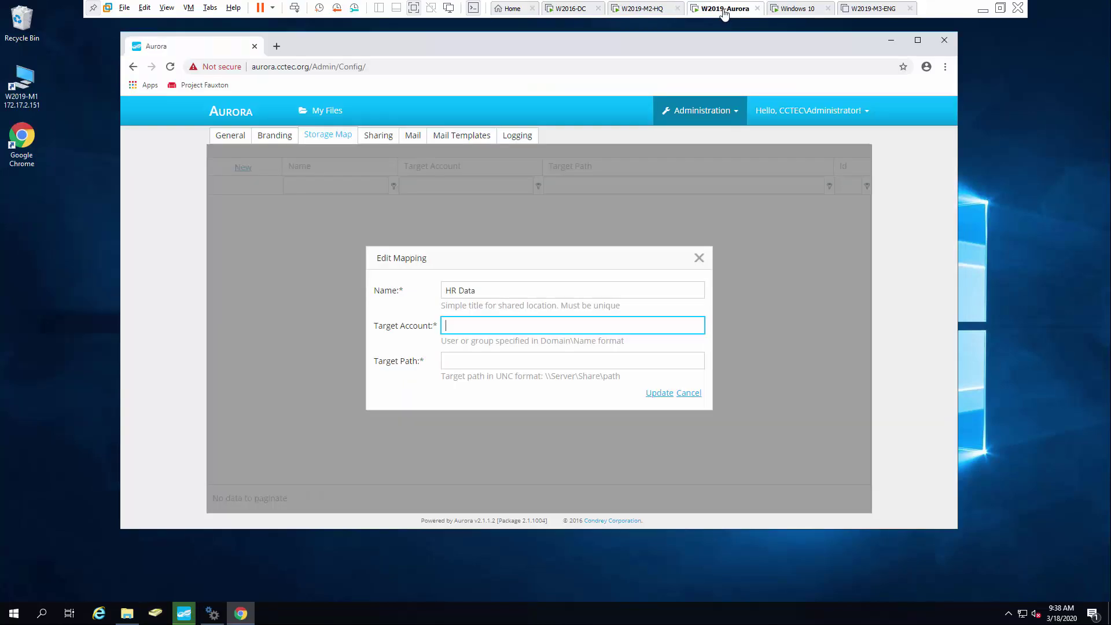
text(cctec\HR Dept)
click(485, 360)
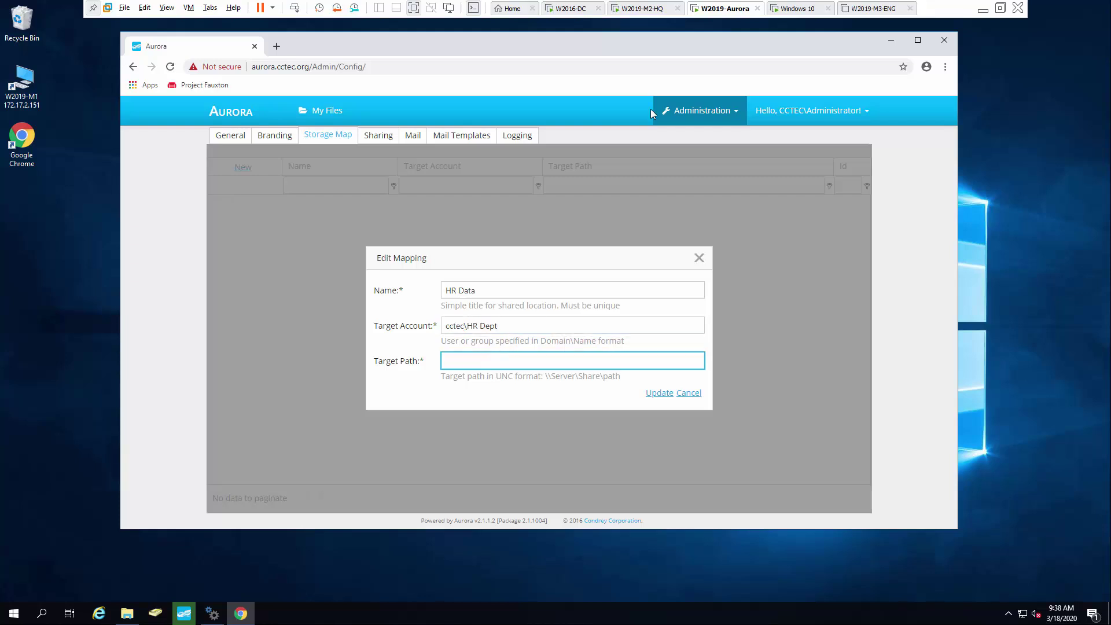
click(657, 8)
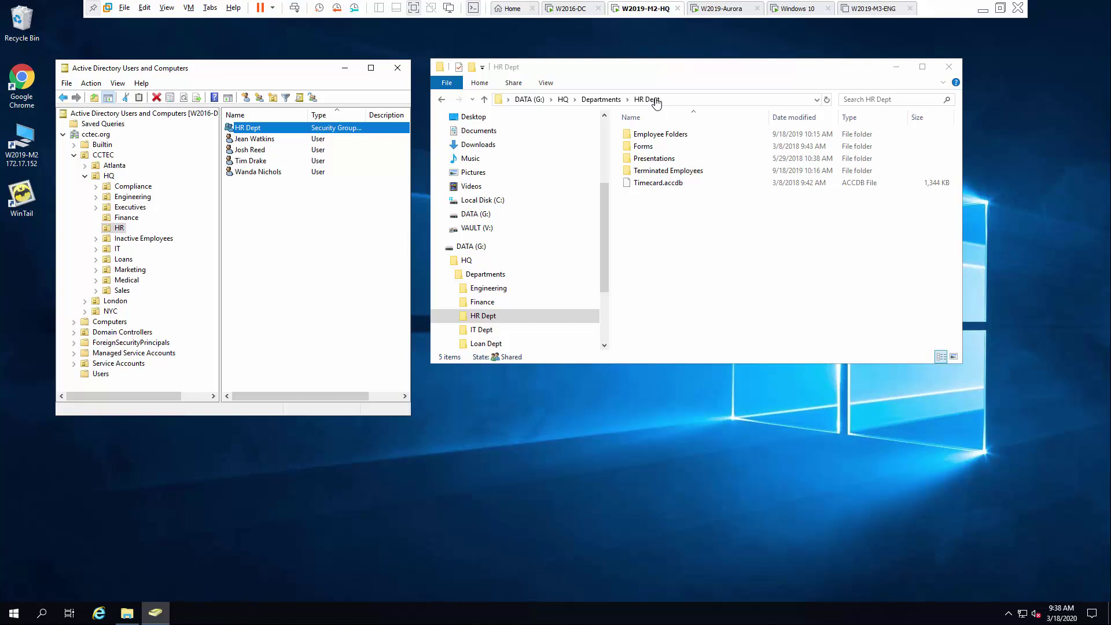
Enter \\w2019-m2\HQ\Departments\HR Dept as the target path, verifying the folder on the HQ server.
click(721, 12)
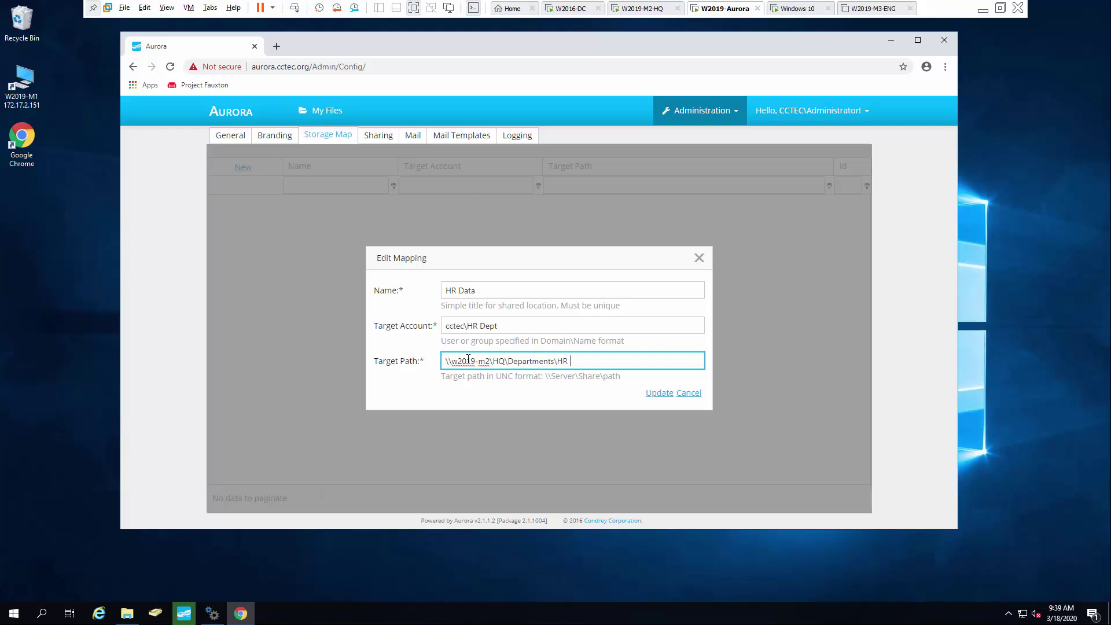
click(643, 8)
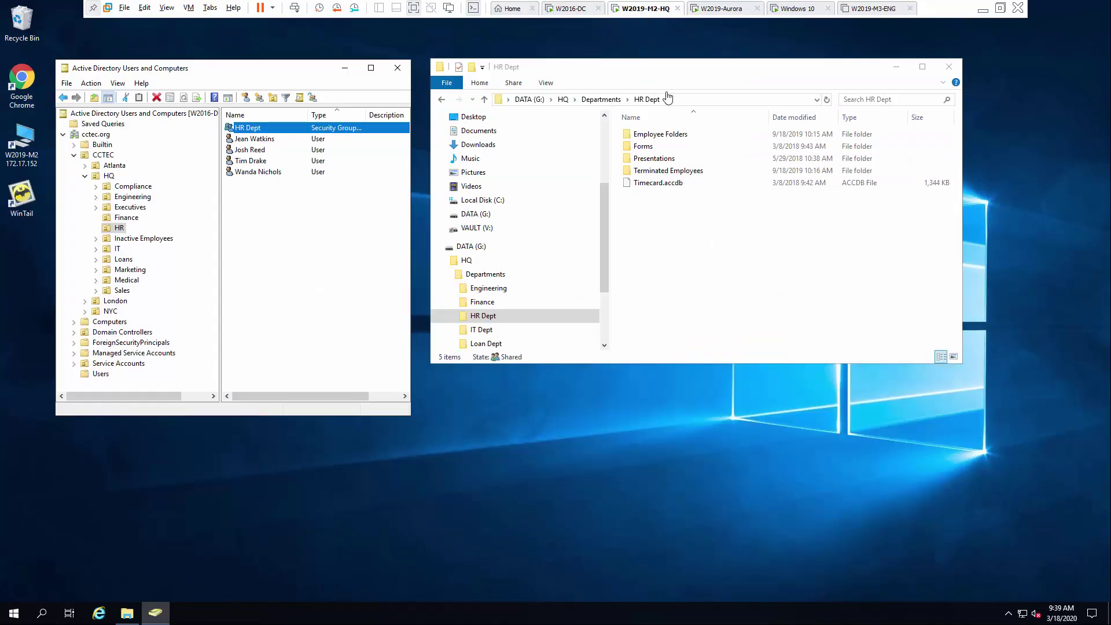
click(731, 10)
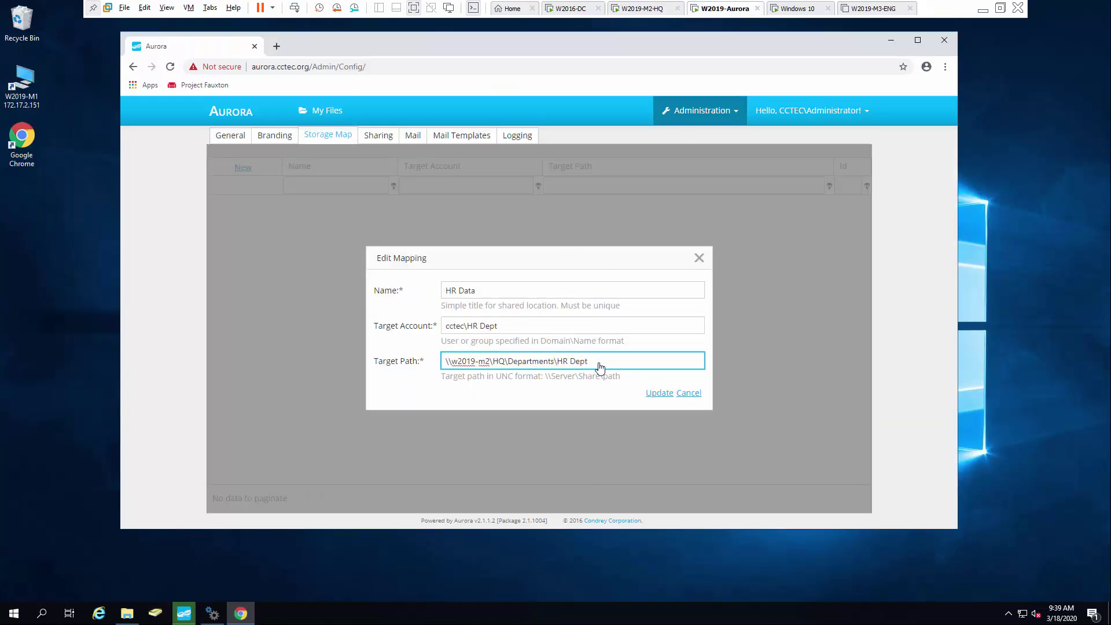
Save the HR Data mapping with Update, then switch to the Windows 10 client machine.
click(658, 396)
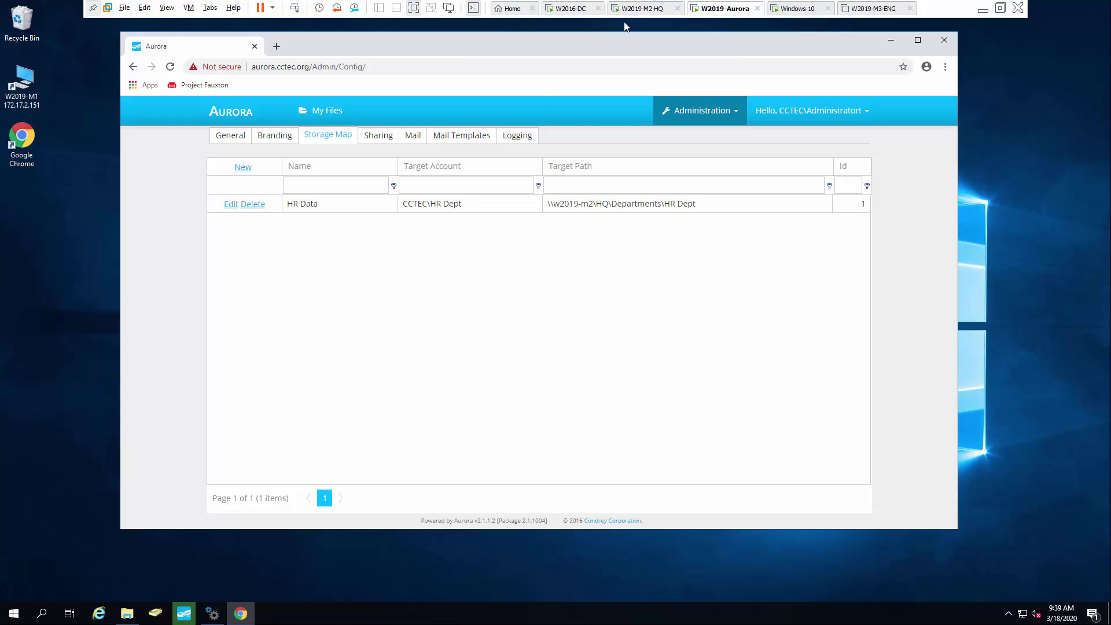
click(639, 9)
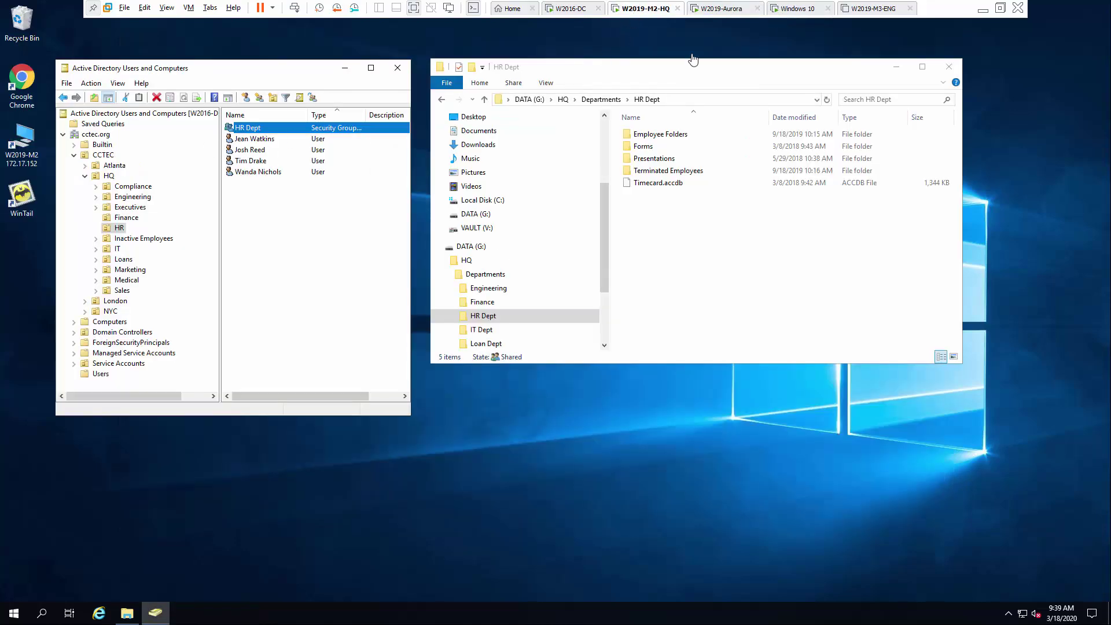
click(801, 9)
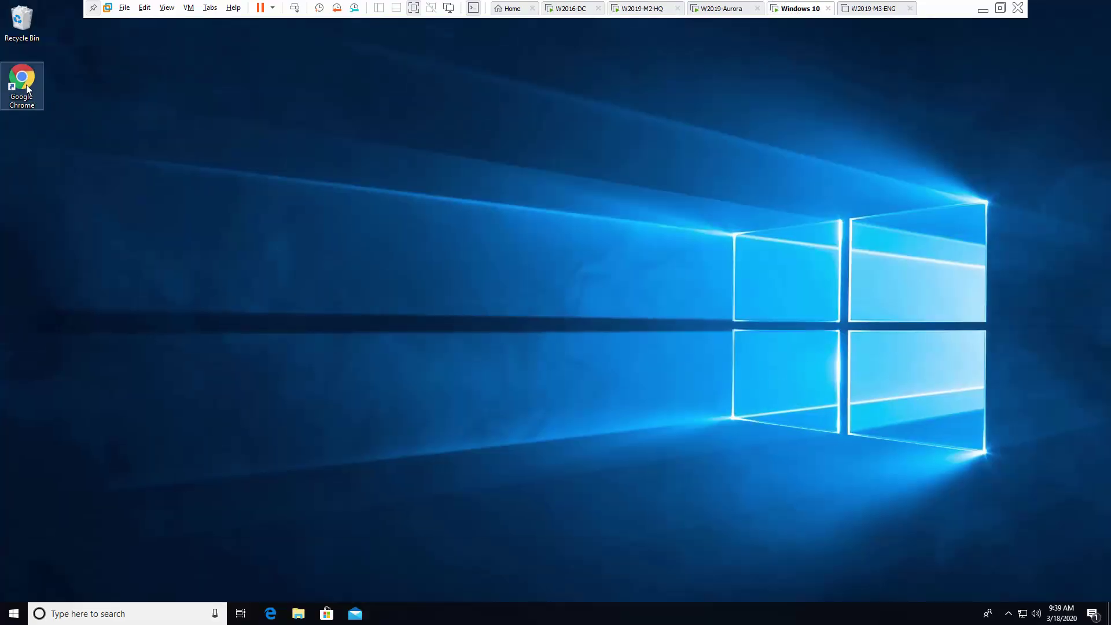
click(26, 88)
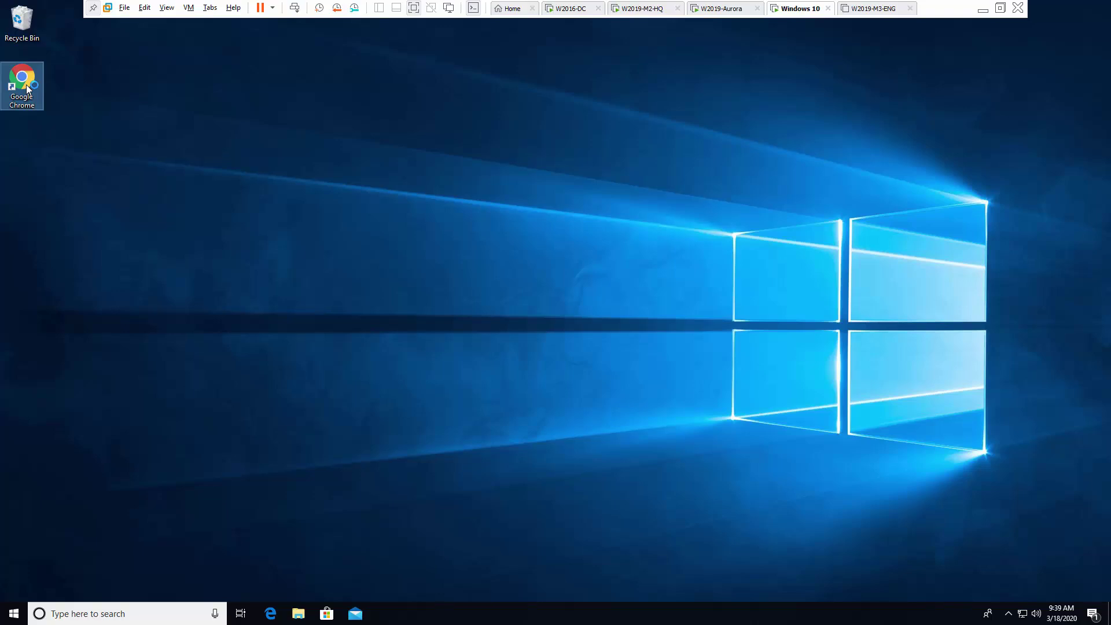
double_click(26, 88)
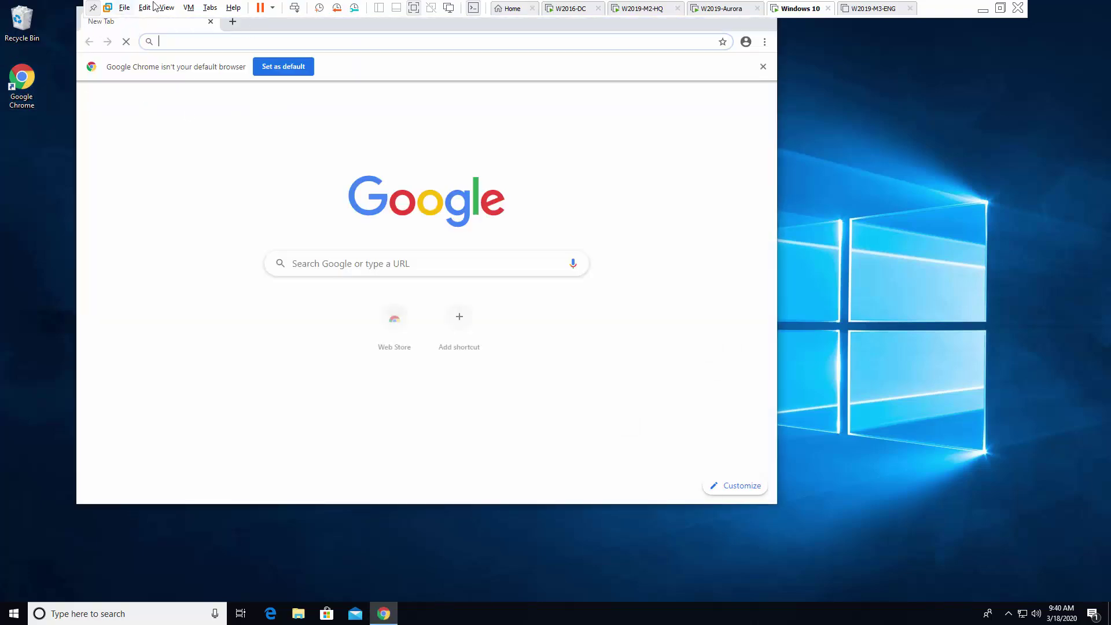
drag(348, 18, 367, 43)
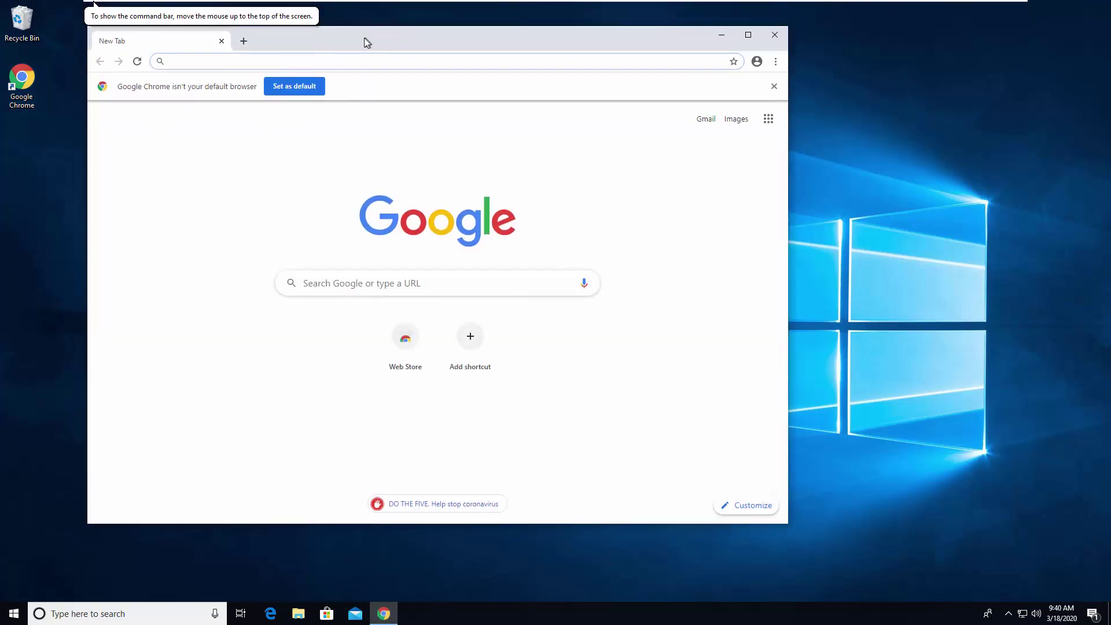
text(htt)
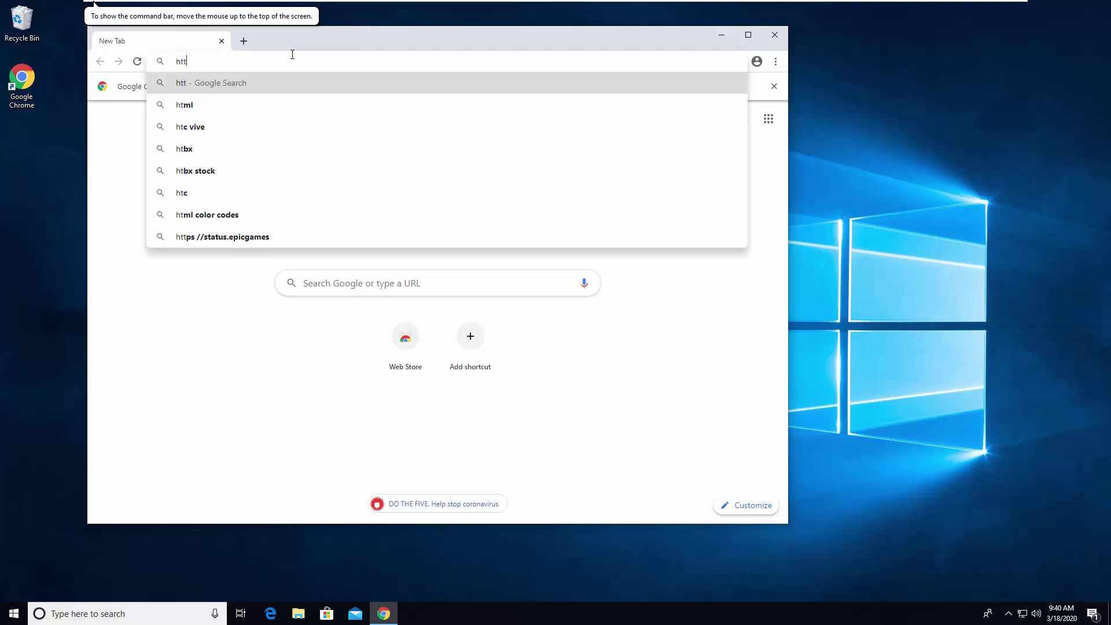
text(ps://)
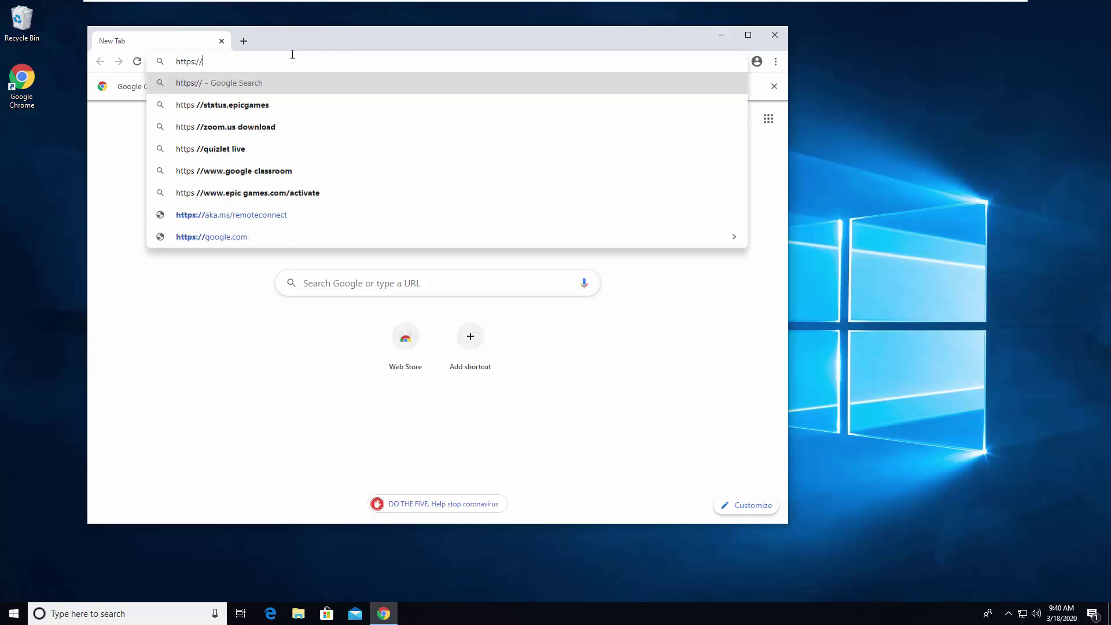
text(auror)
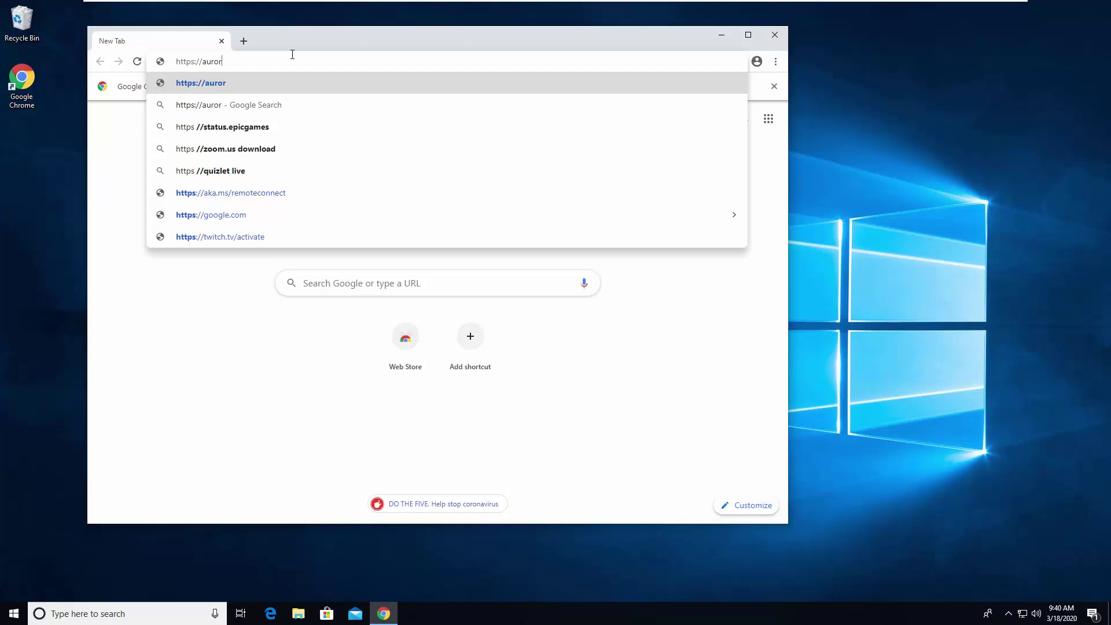
text(a.cct)
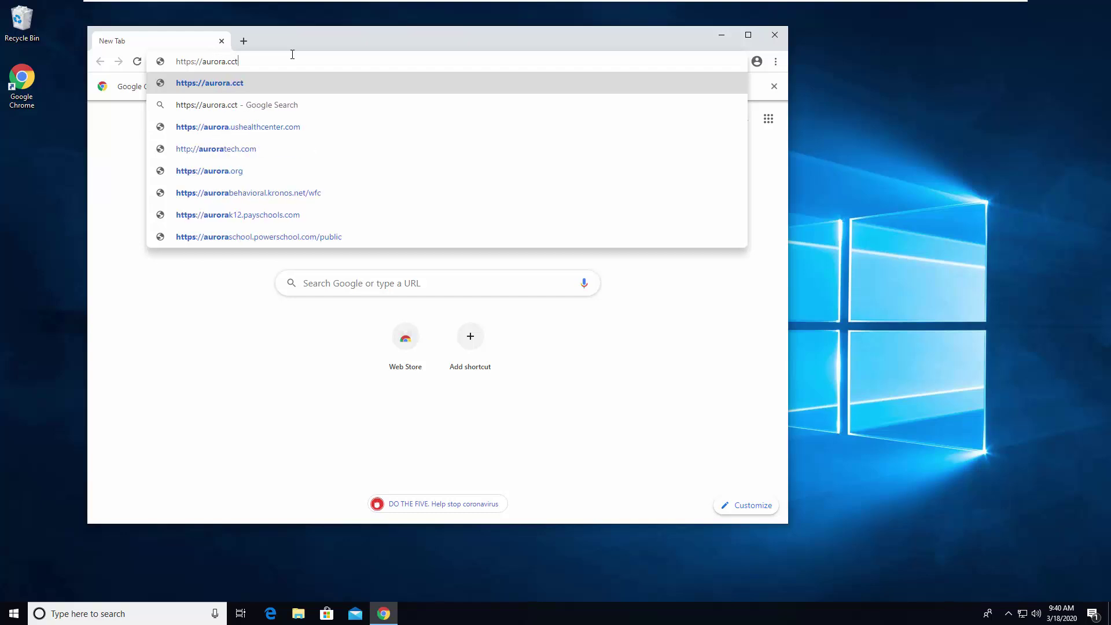
text(ec.org)
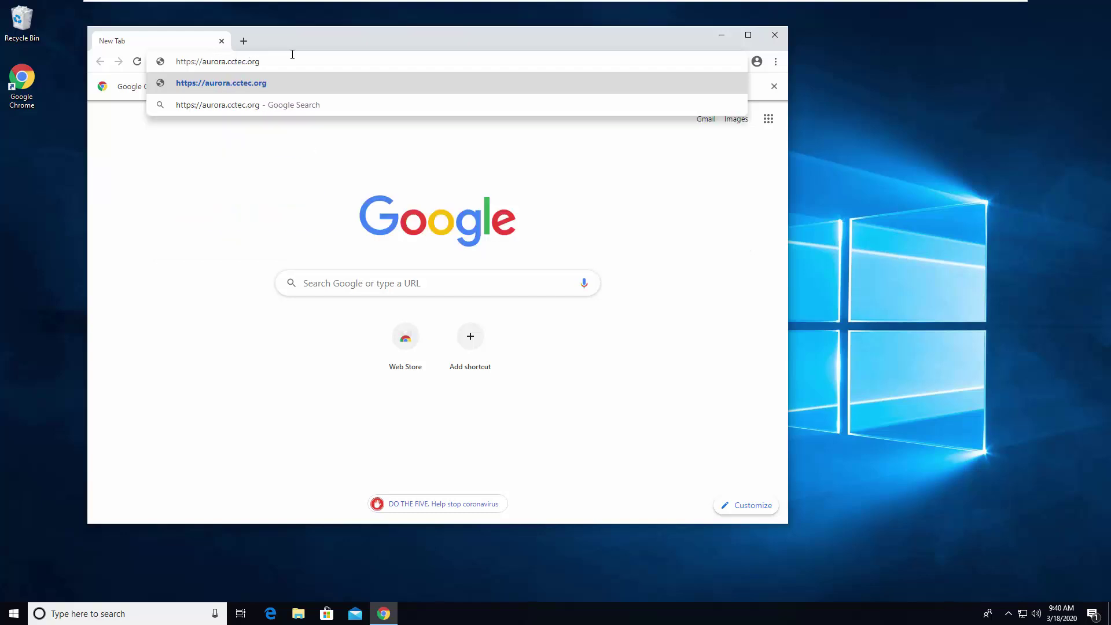
key(Return)
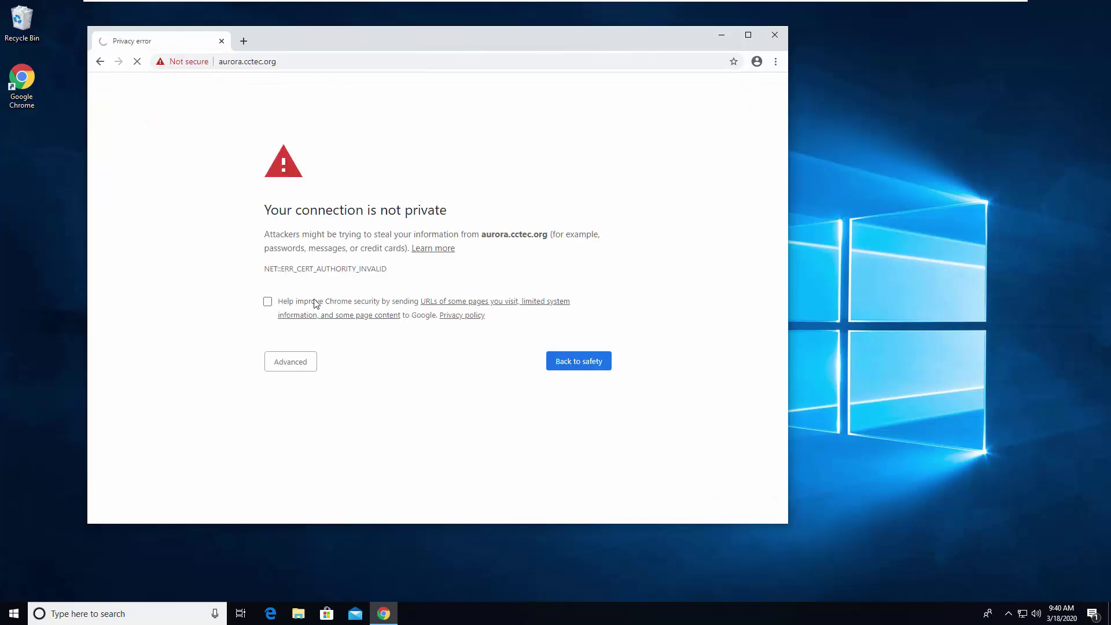
click(293, 363)
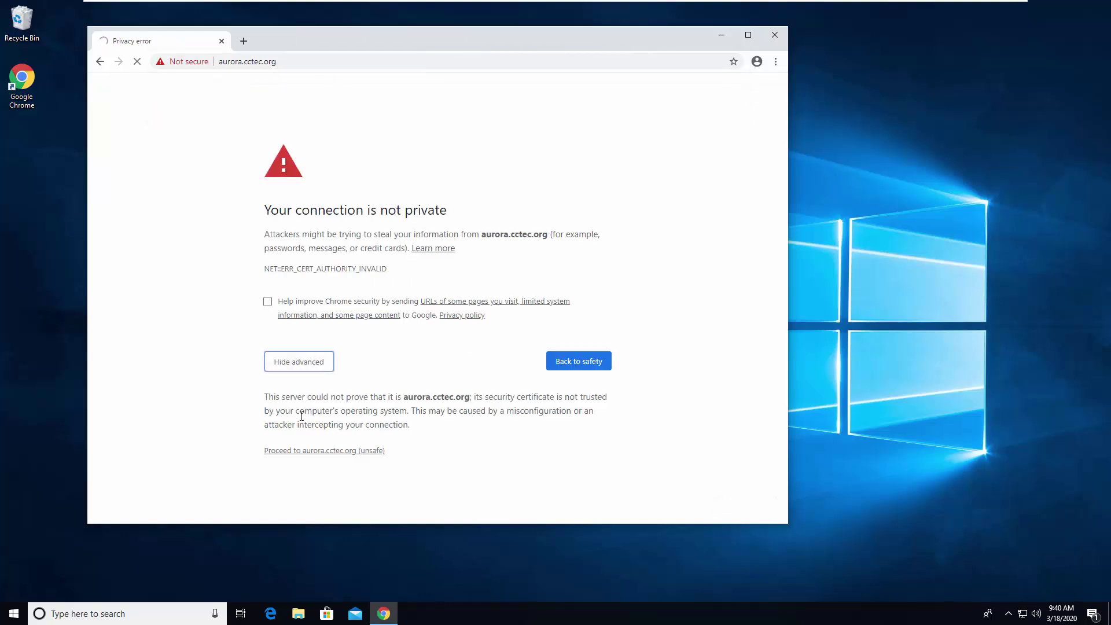
click(324, 451)
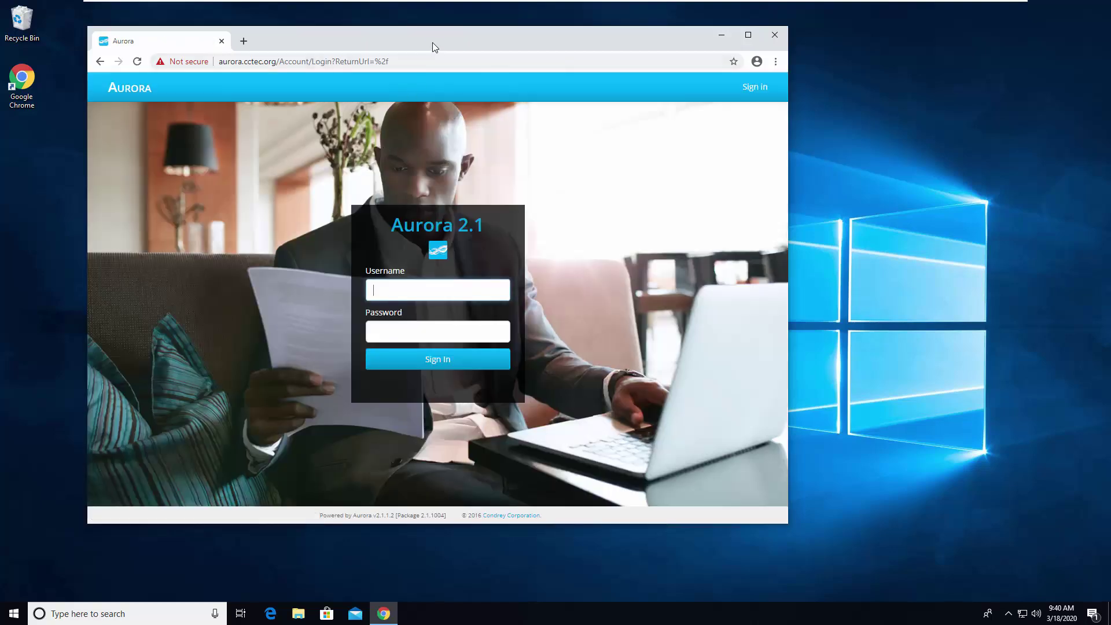
Sign in to Aurora with the HR user's username and password.
drag(432, 42, 457, 35)
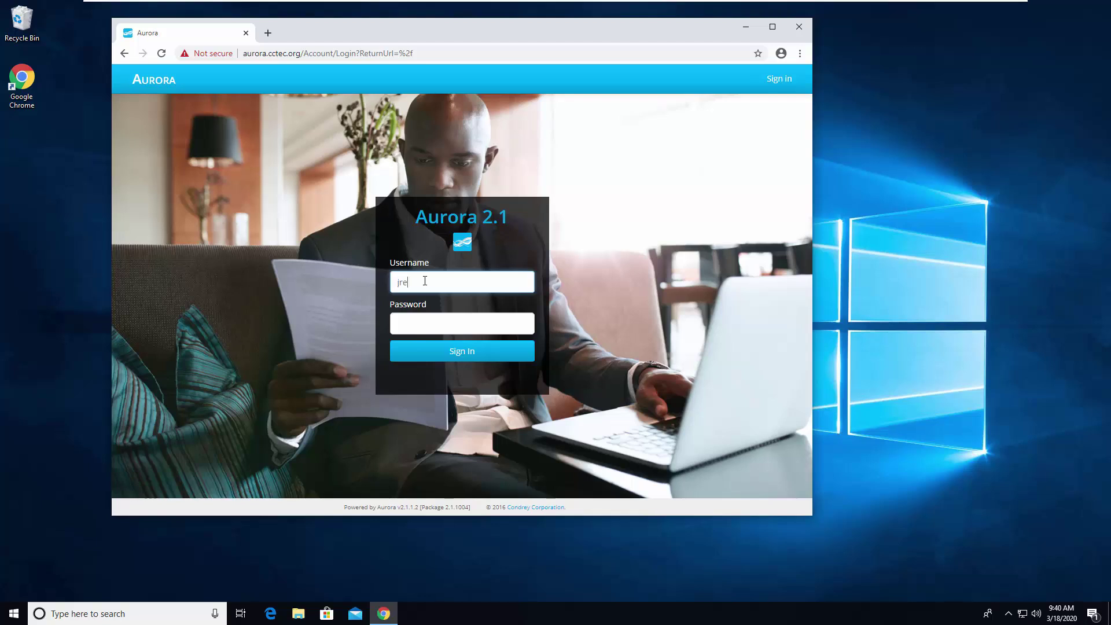
click(424, 326)
text(***)
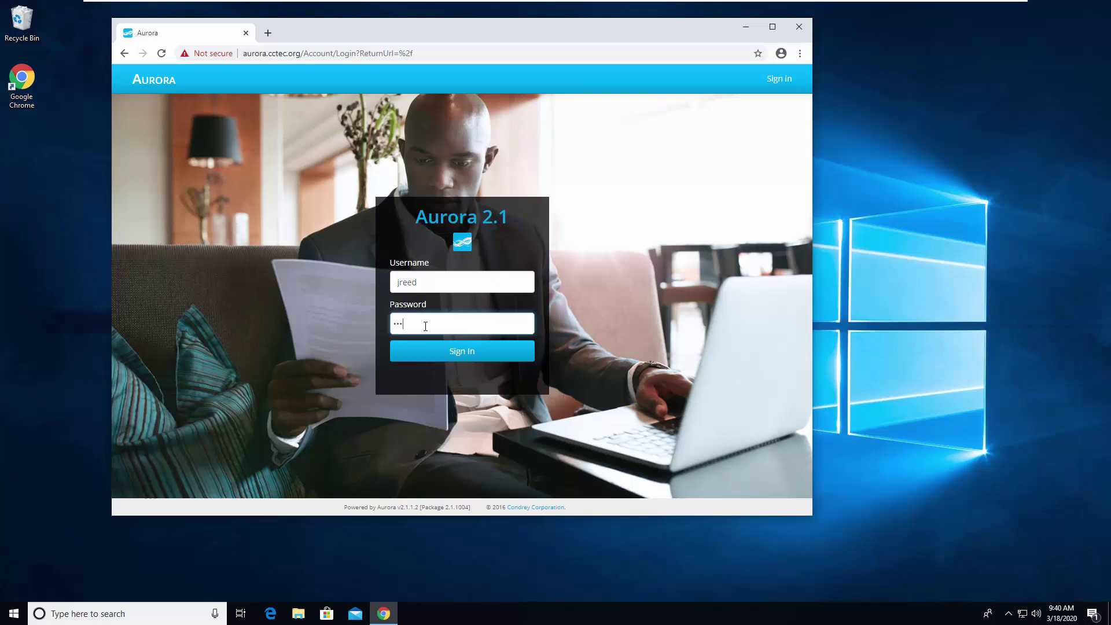
key(Return)
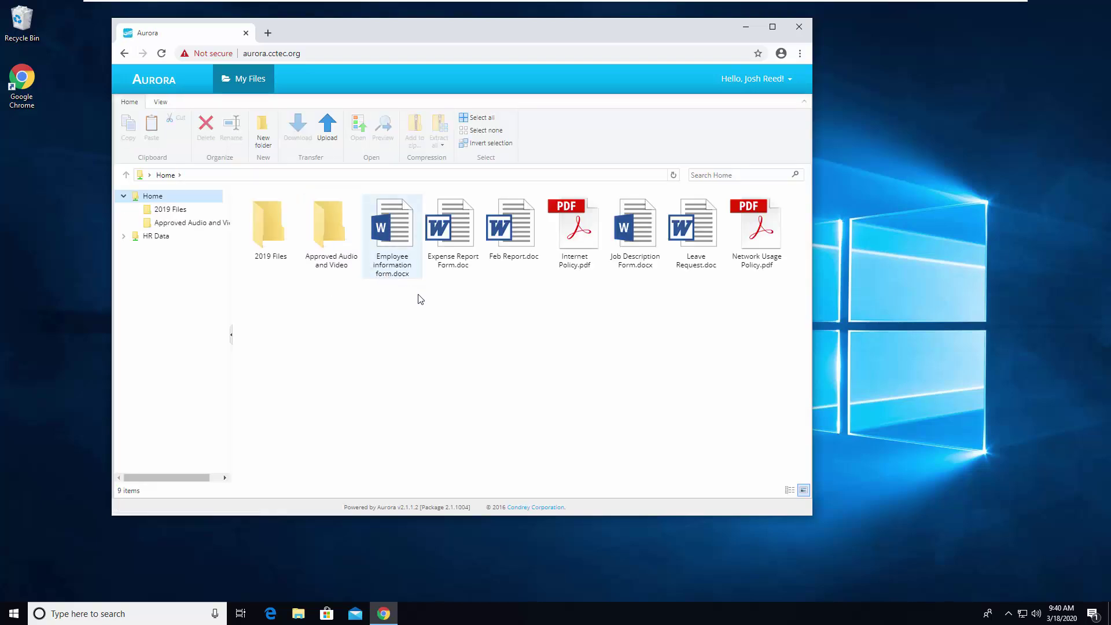
click(121, 237)
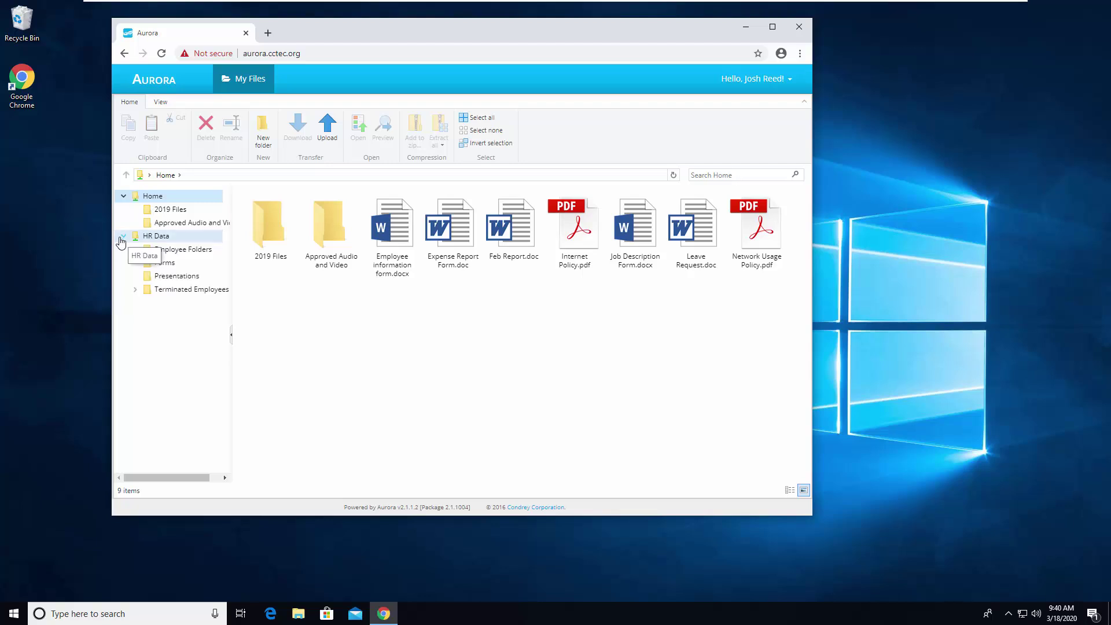
click(182, 250)
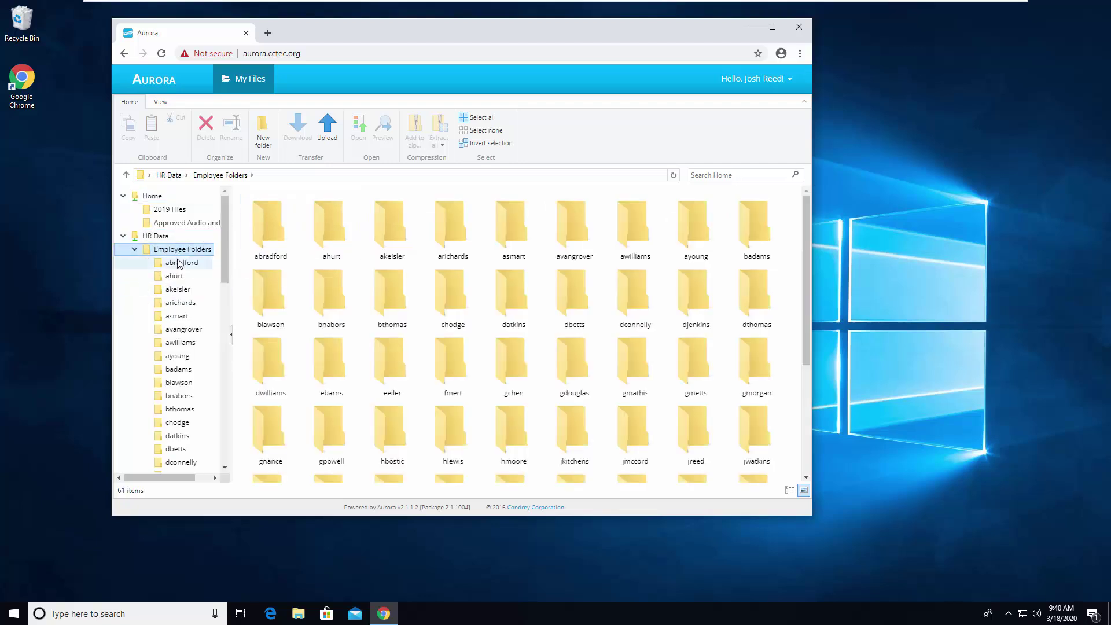
click(136, 250)
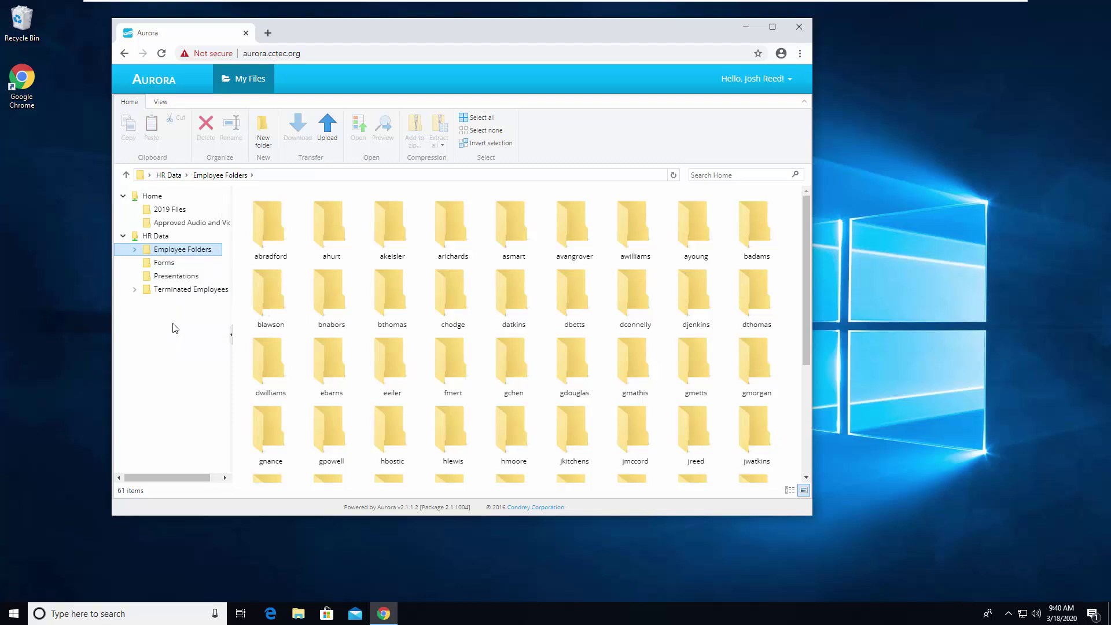
click(176, 277)
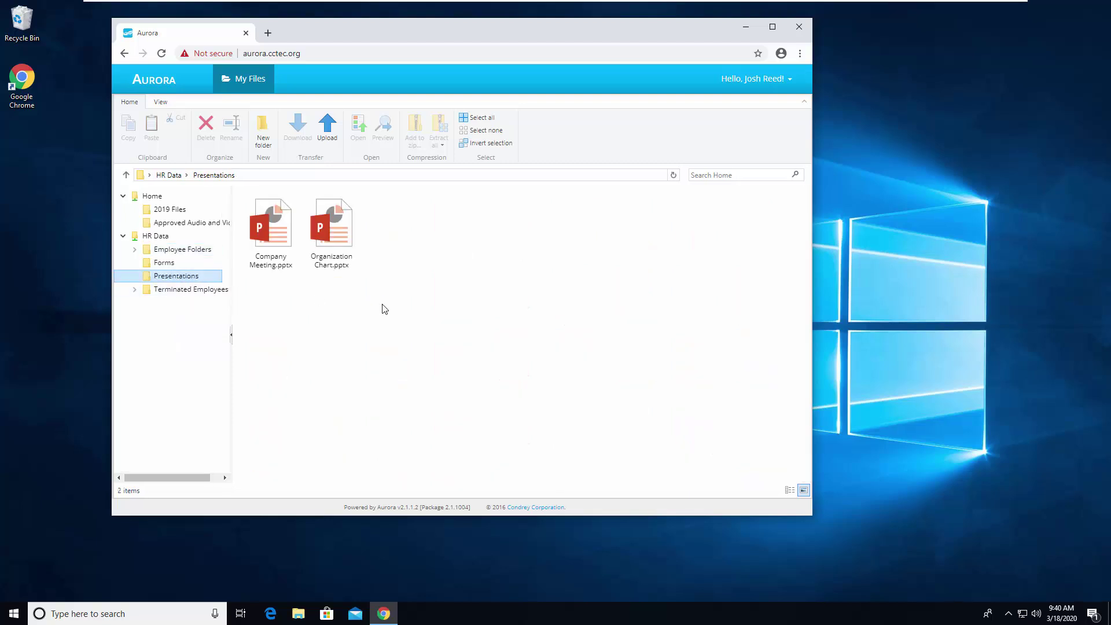
click(328, 217)
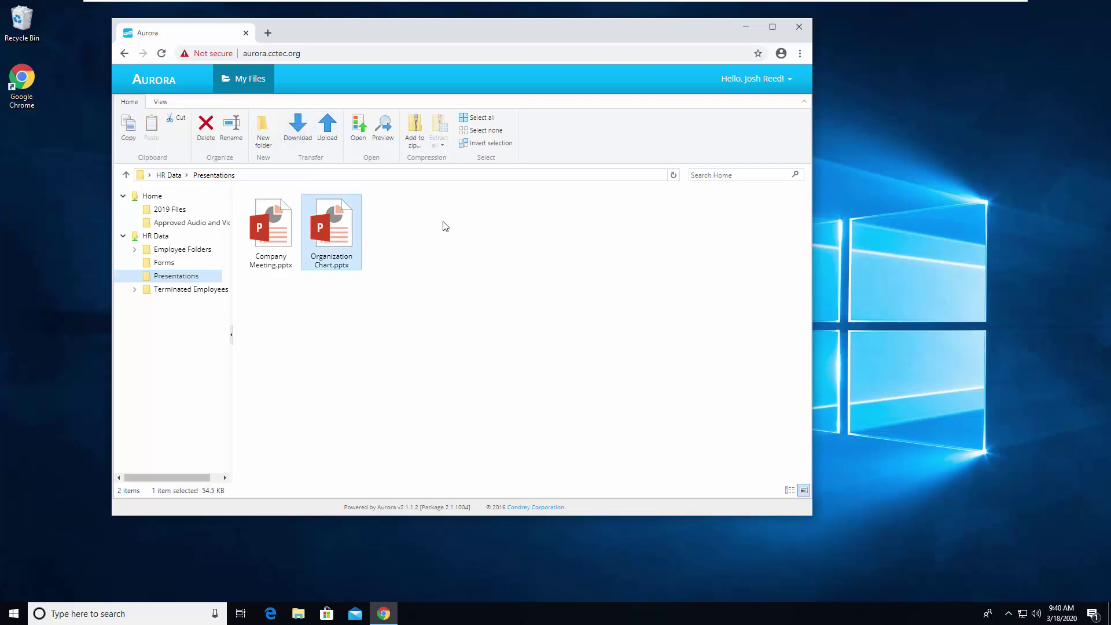
click(536, 282)
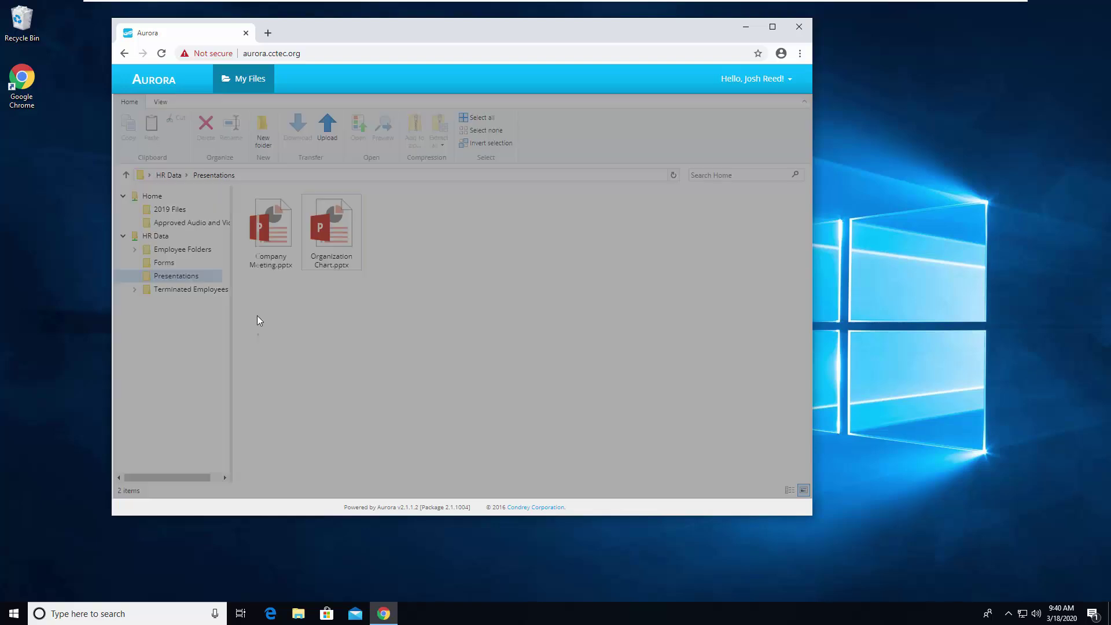
drag(258, 320, 259, 321)
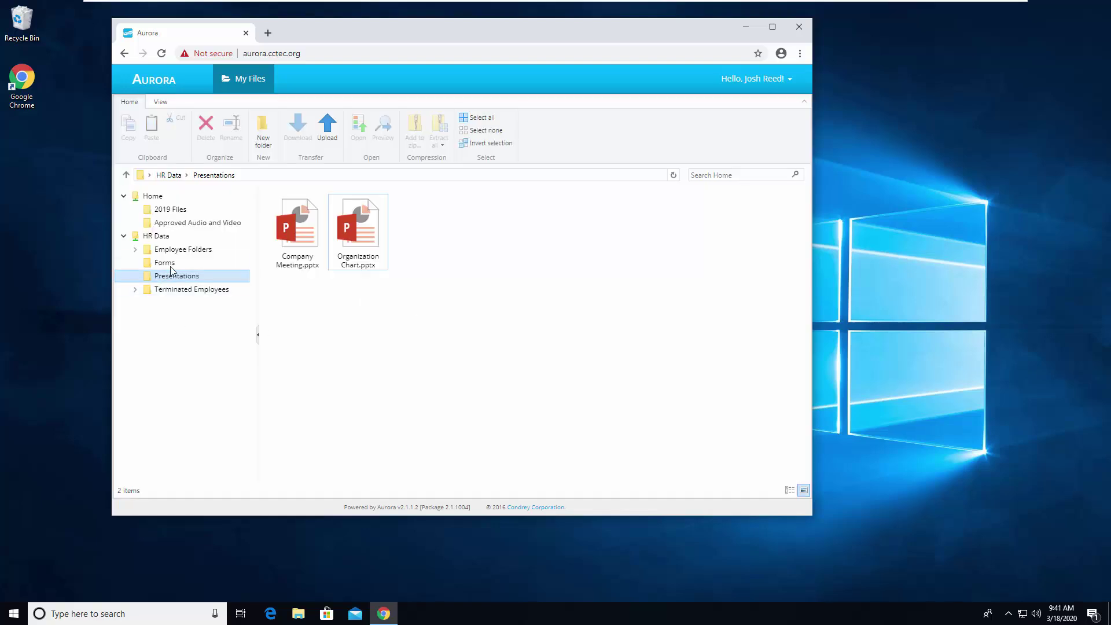
click(242, 265)
click(419, 234)
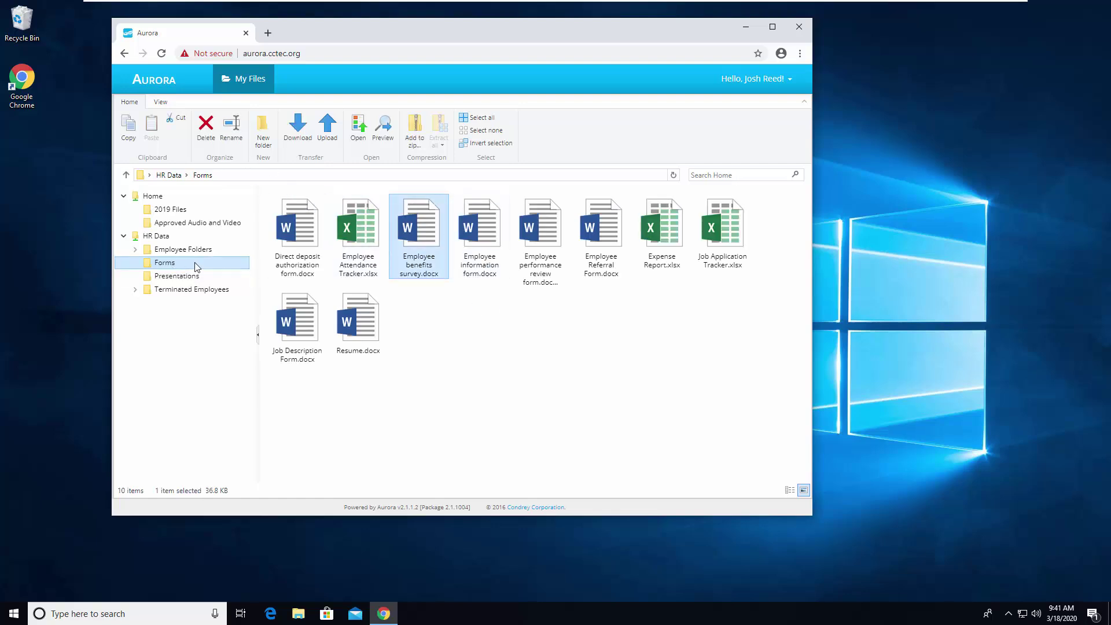
click(155, 197)
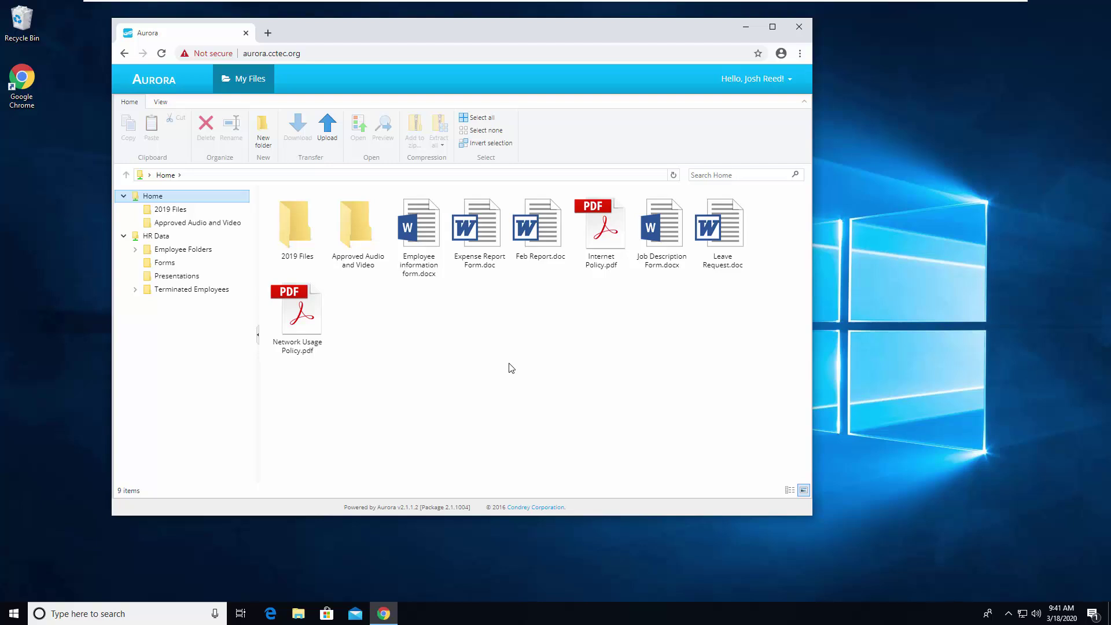
drag(608, 23, 635, 35)
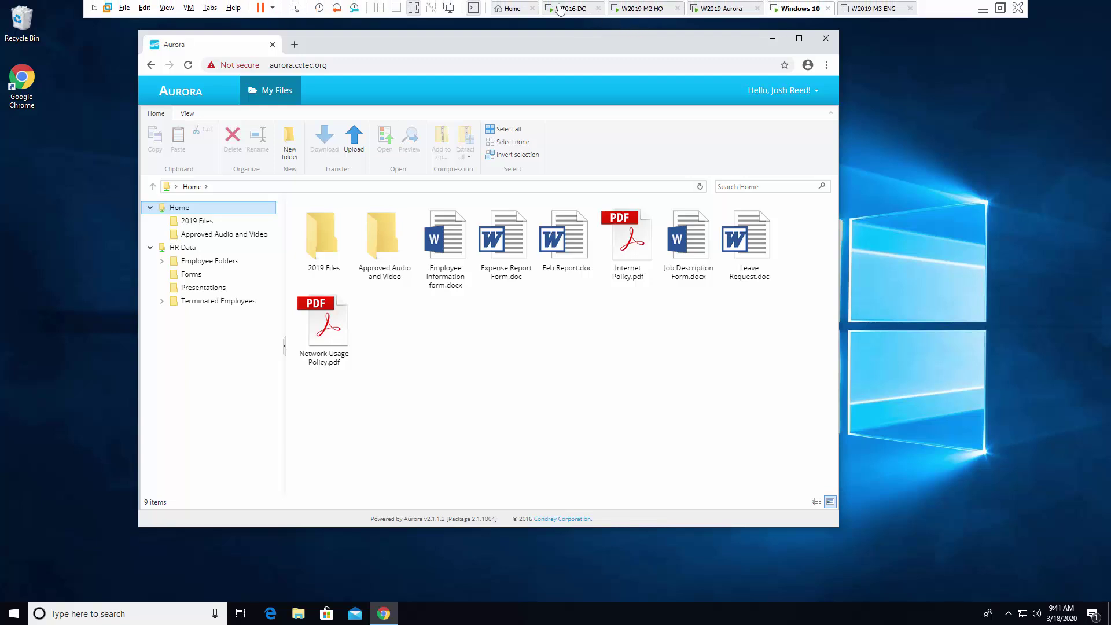
On the Aurora server, open Administration > Audit Logs and view the File System Activity Audit Log.
click(718, 9)
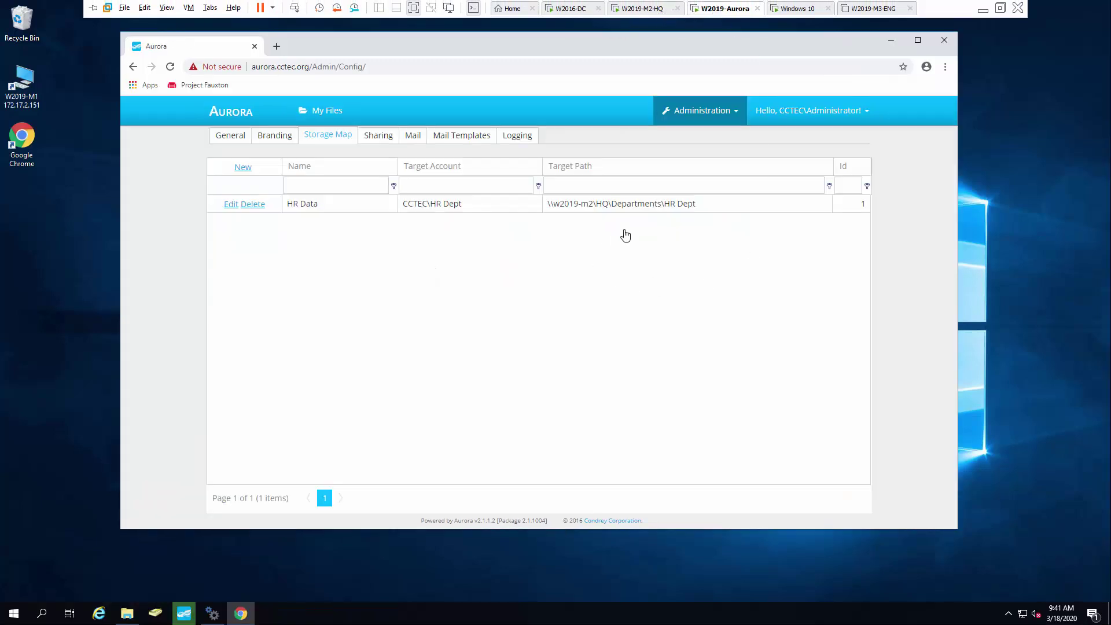
click(736, 116)
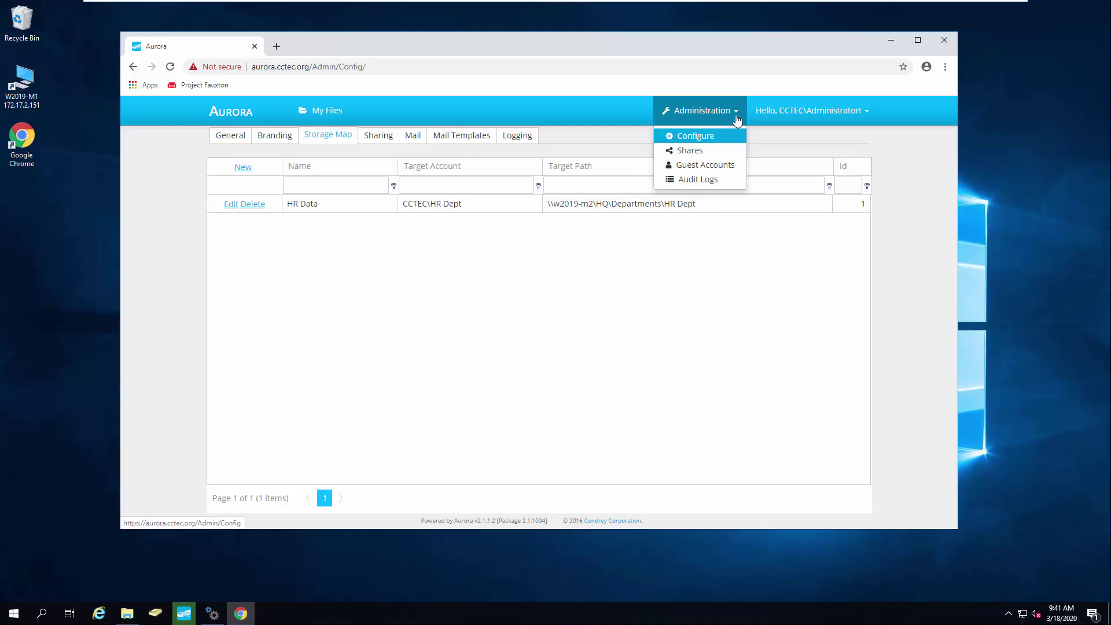
click(711, 180)
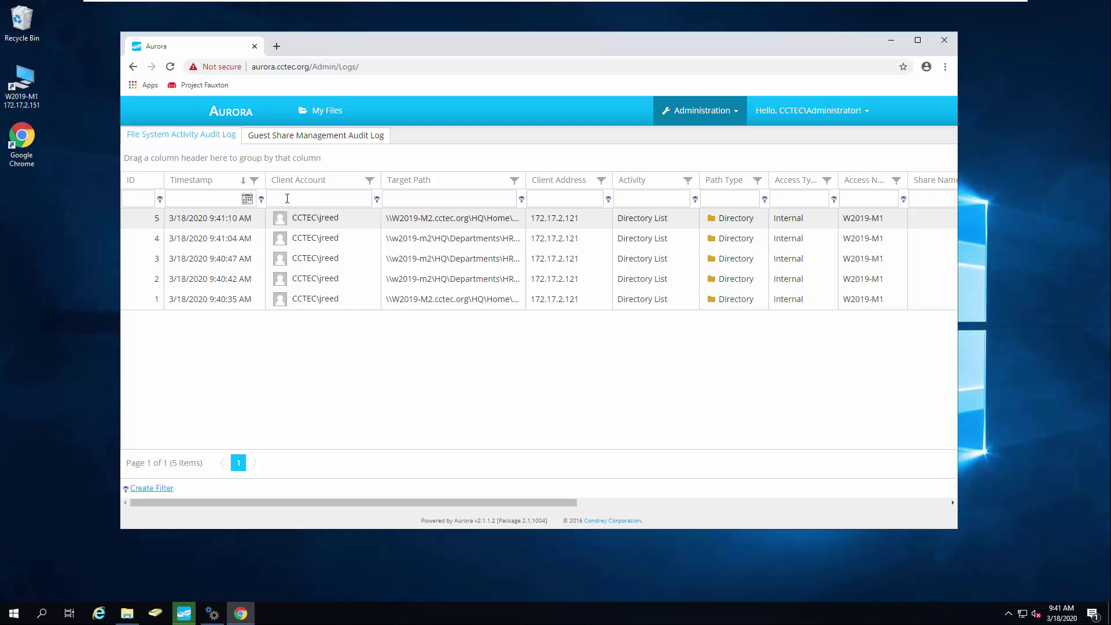
click(269, 135)
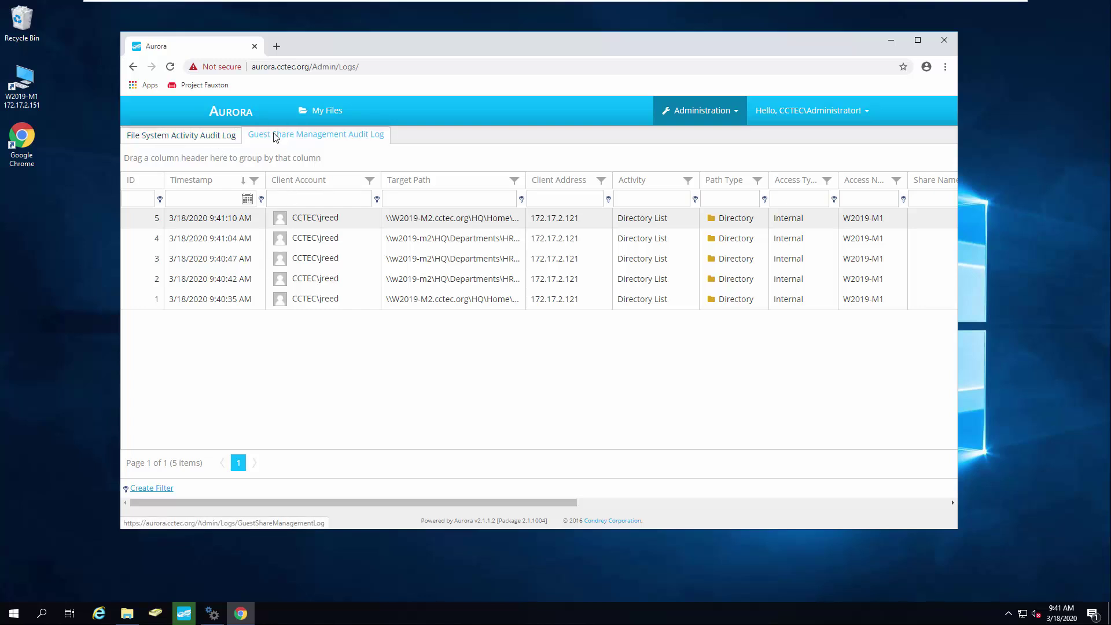
click(208, 138)
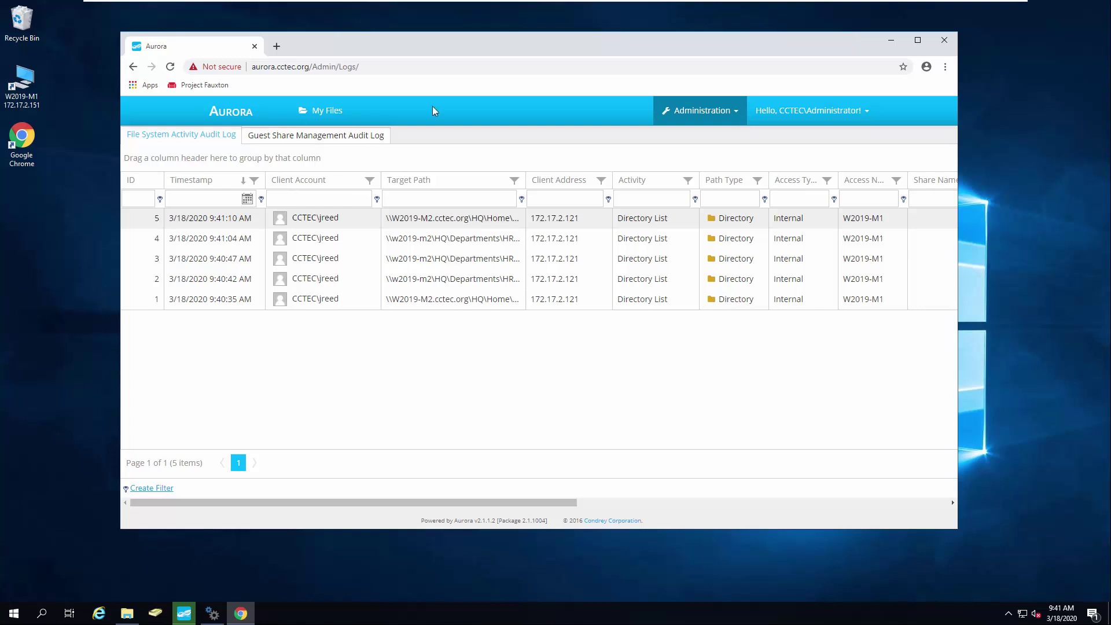
mouse_move(836, 3)
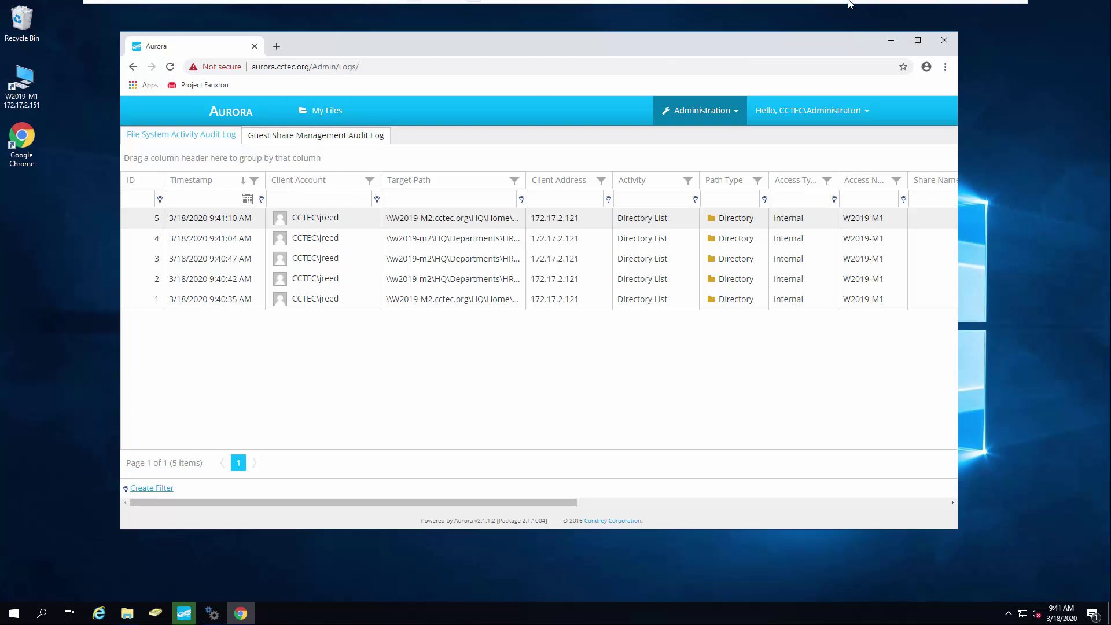